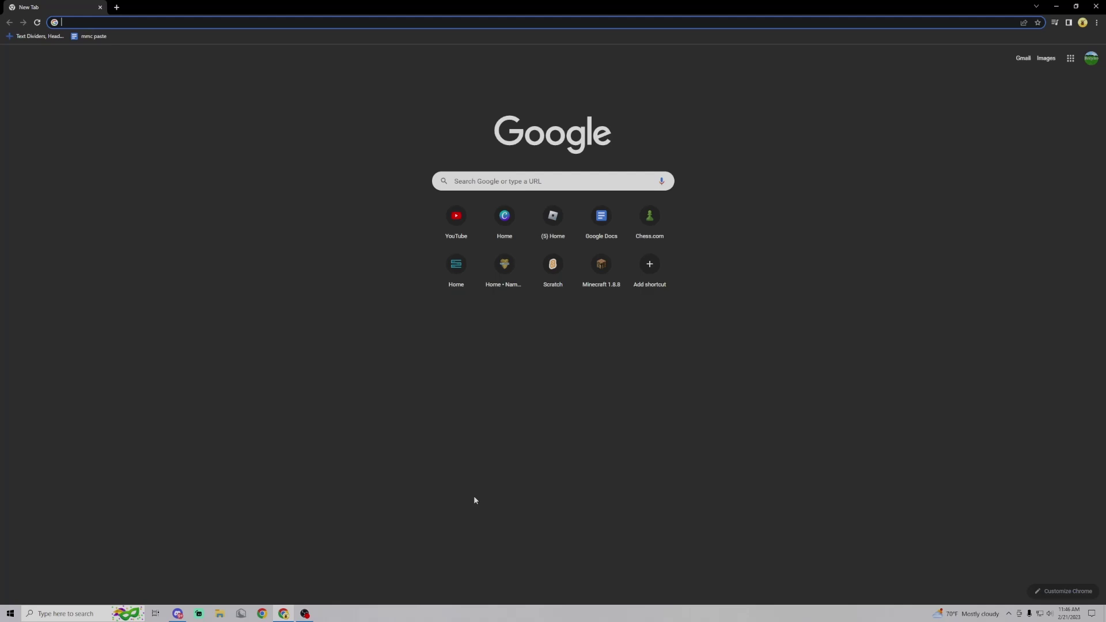
type("top.gg")
Step: Search top.gg for 'appy bot' and start inviting the Appy bot
key("Return")
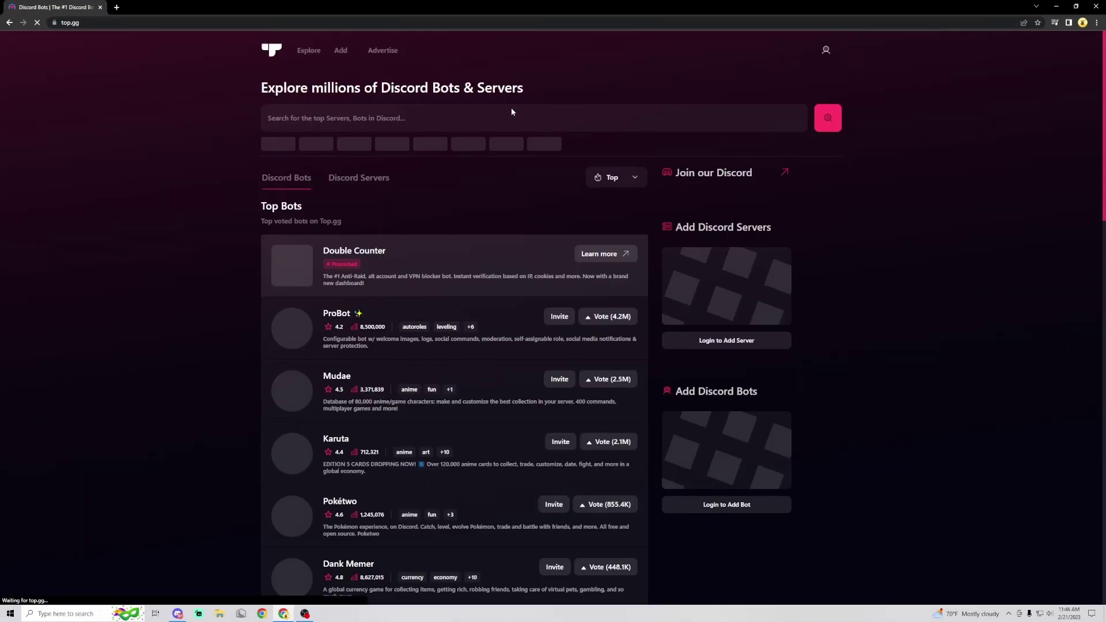
left_click(463, 120)
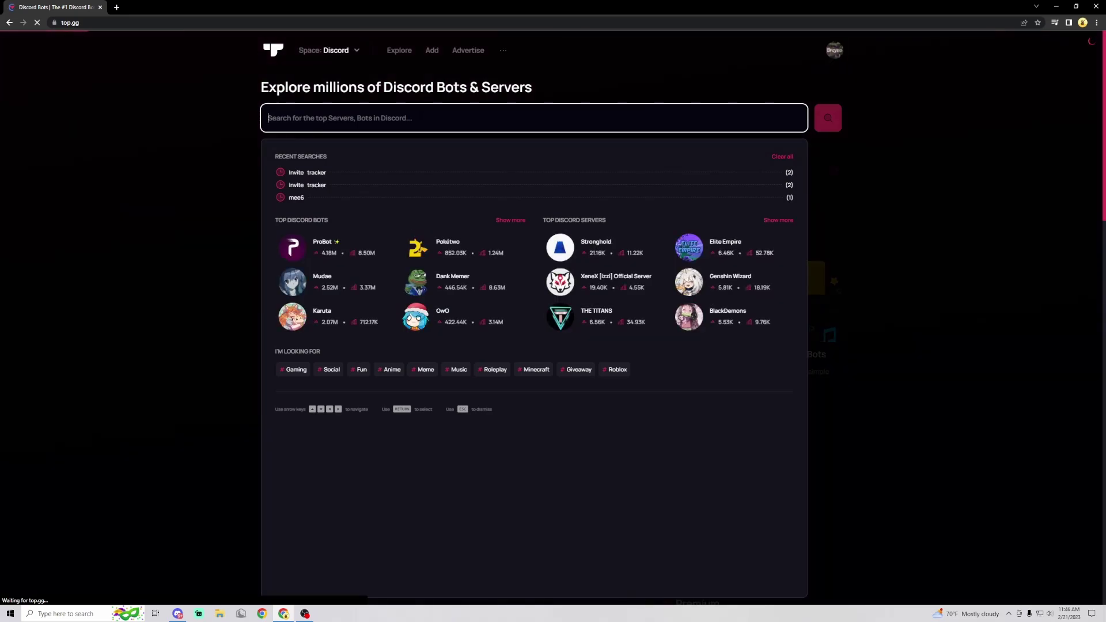
type("appy bot")
key("Return")
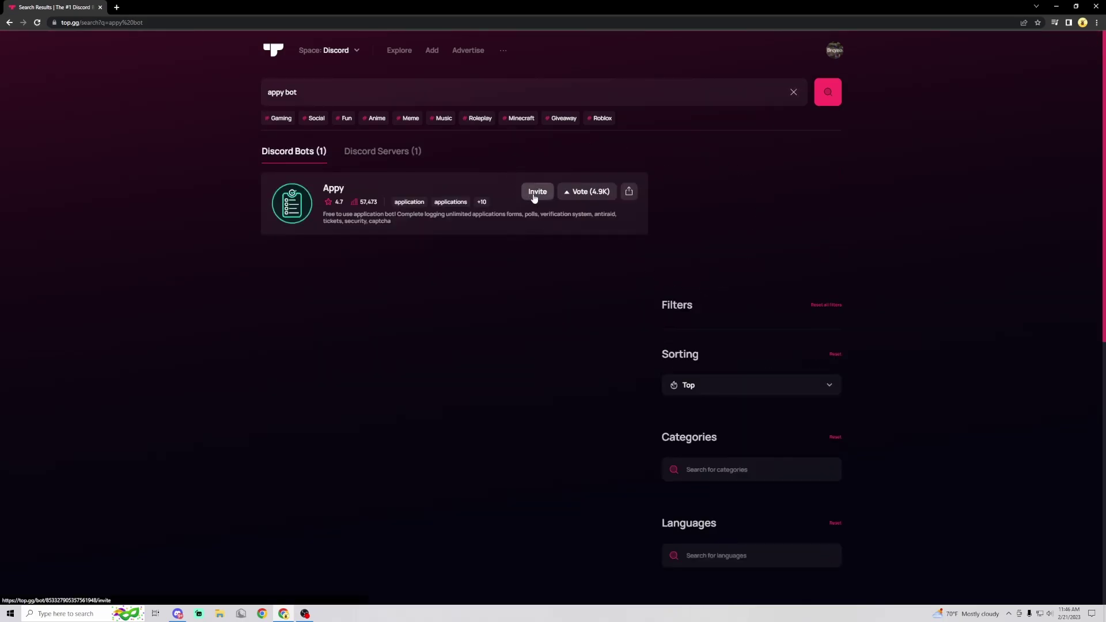
left_click(533, 196)
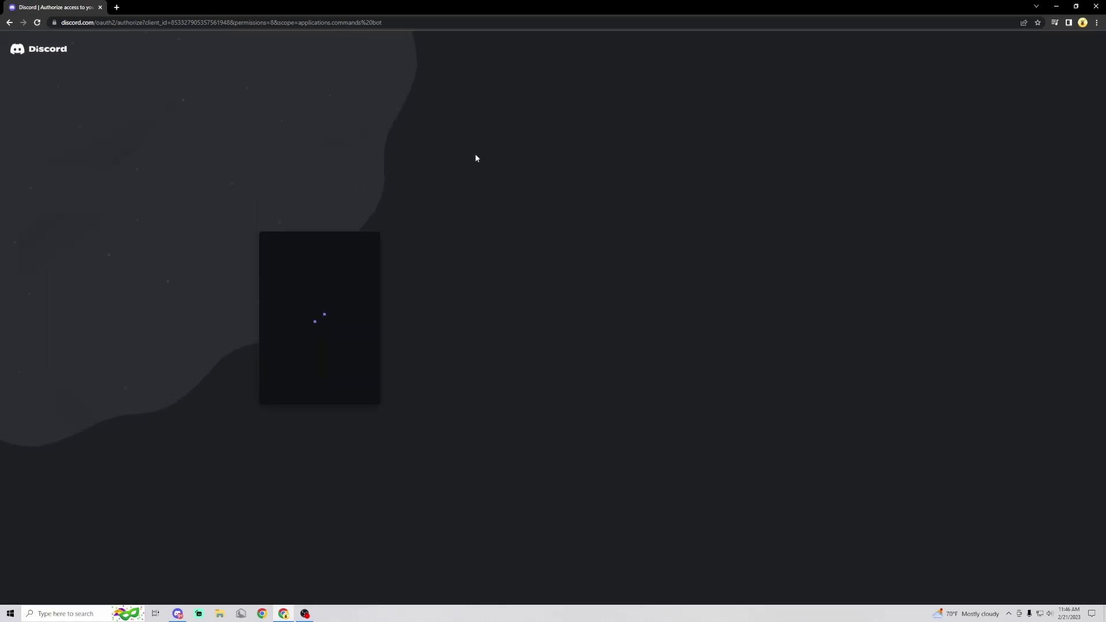
Step: Authorize Appy to join the :) server, then bring up the Discord app
left_click(321, 391)
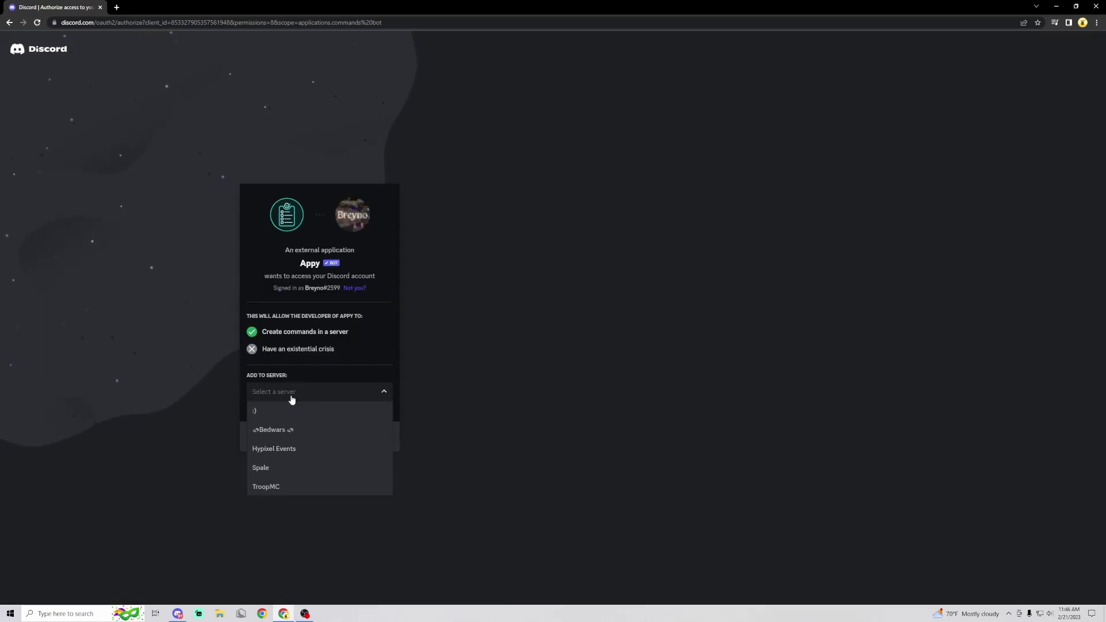
left_click(285, 411)
left_click(371, 436)
left_click(372, 446)
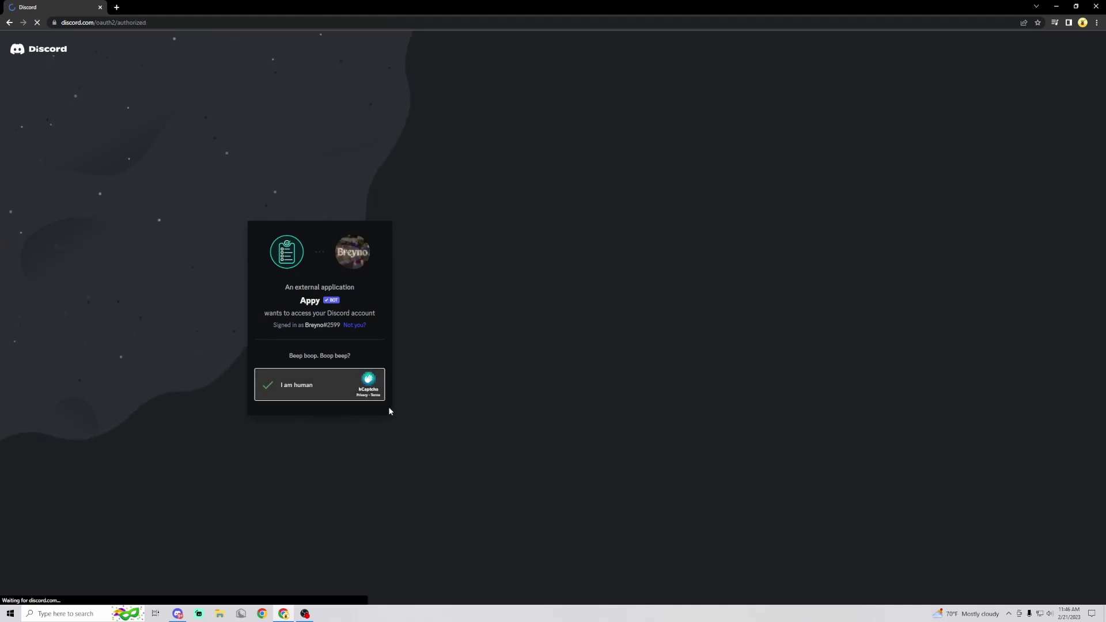
left_click(177, 613)
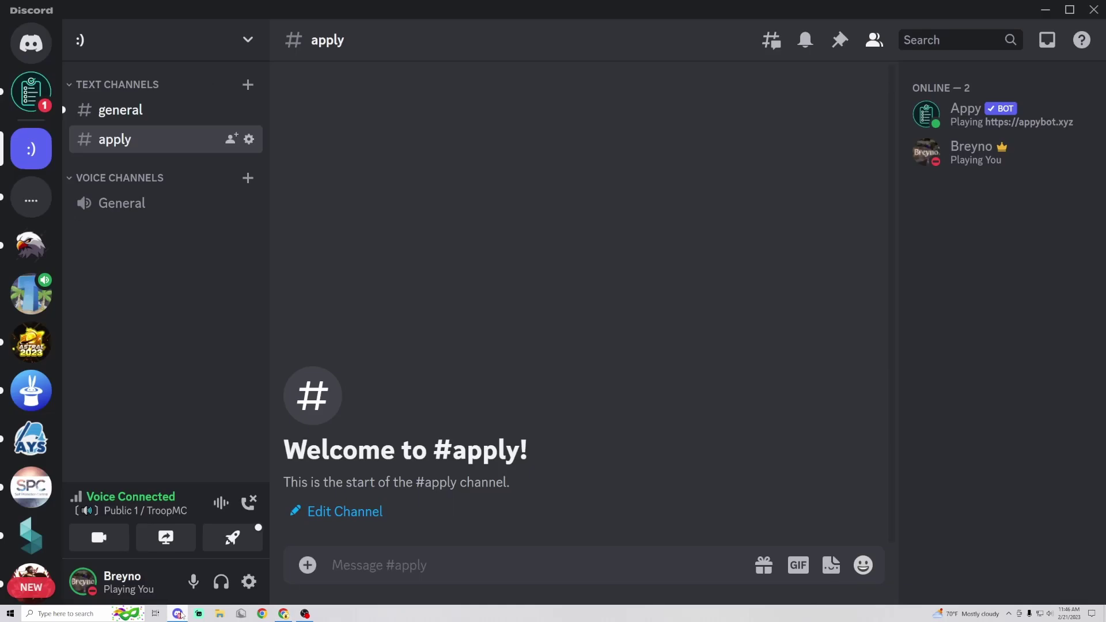
Step: Open the dashboard link from Appy's welcome DM and confirm leaving Discord
left_click(32, 92)
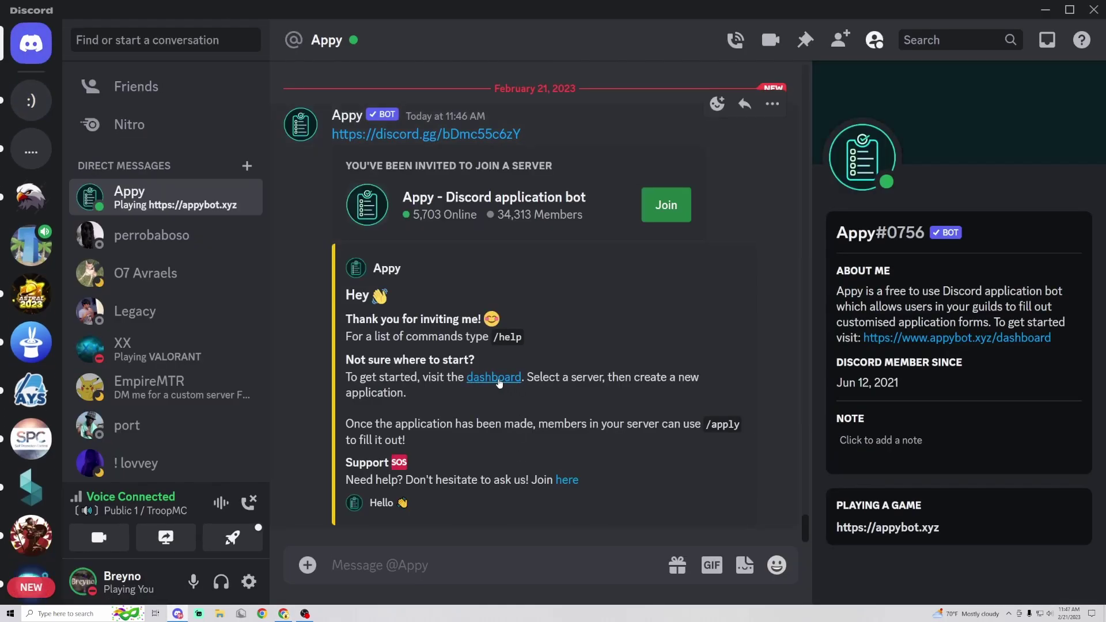
left_click(482, 380)
left_click(654, 363)
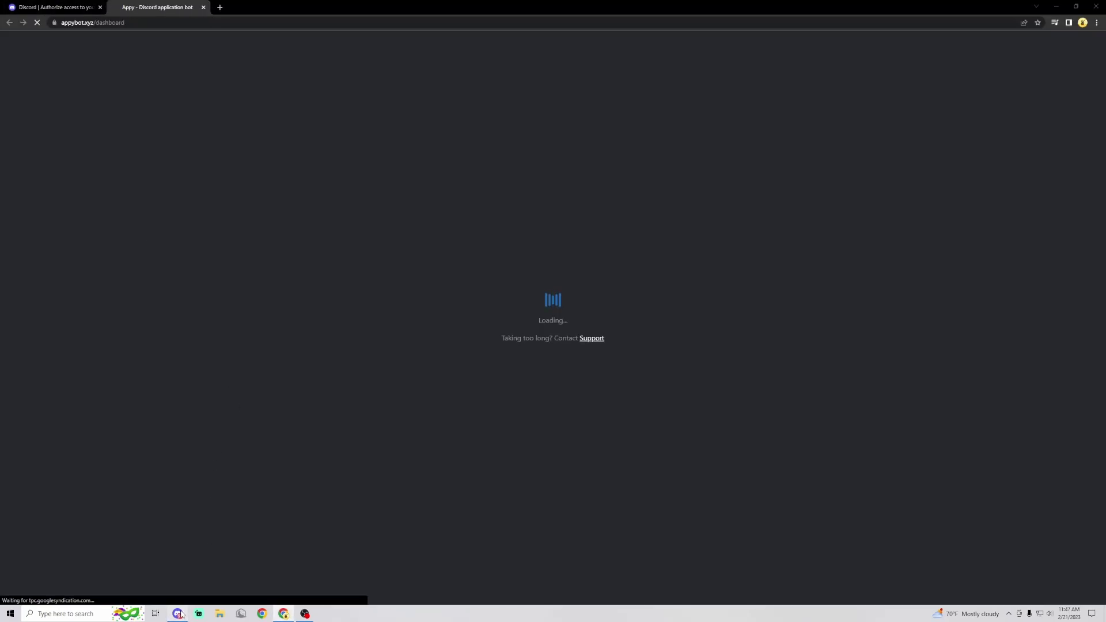
Step: Back in Discord, go to the :) server's general channel
left_click(177, 614)
left_click(31, 102)
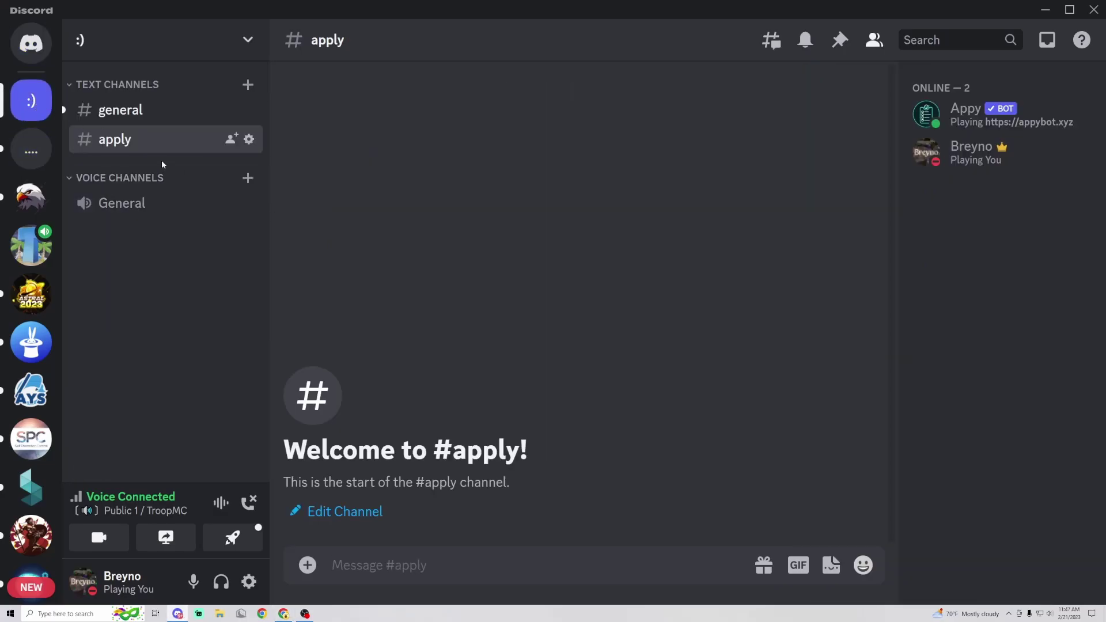
left_click(173, 114)
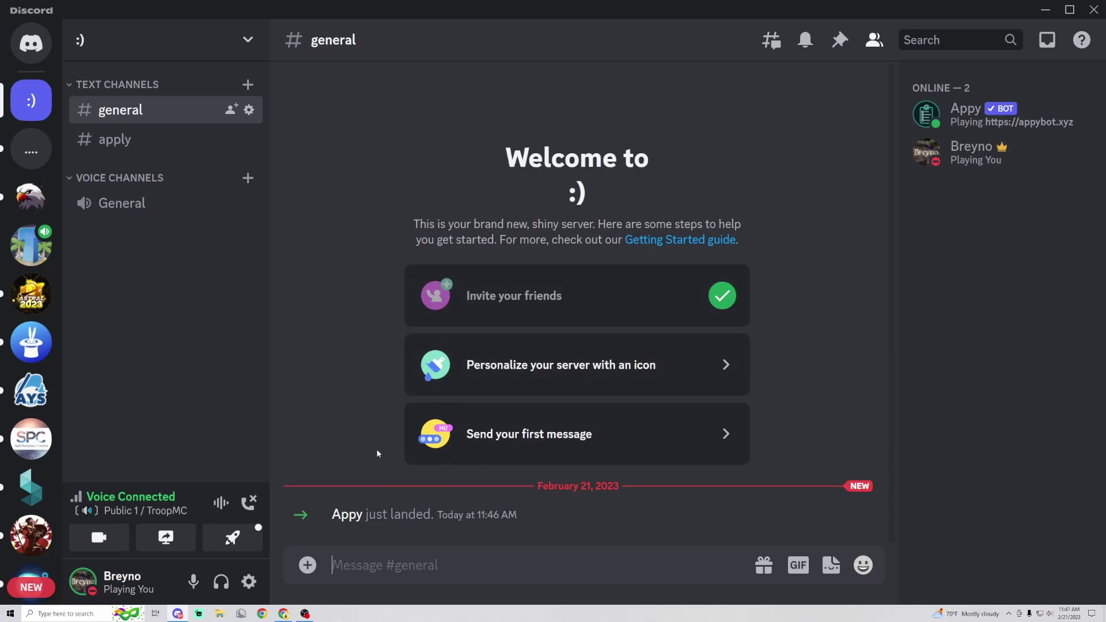
Step: Authorize the Appy dashboard login and open configuration for the :) server
left_click(283, 613)
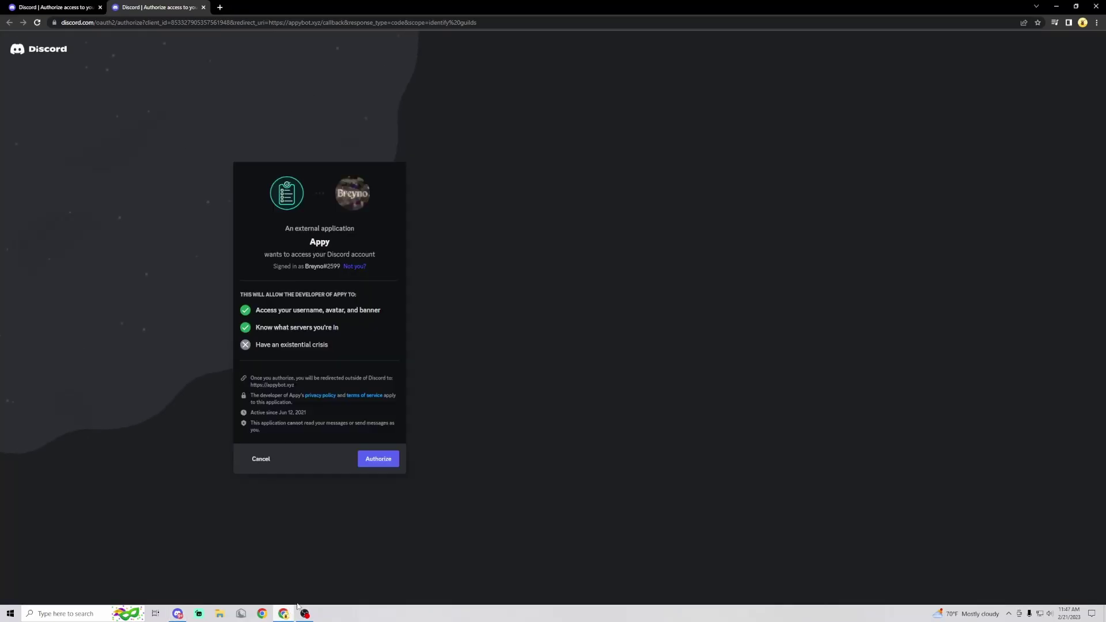
left_click(385, 464)
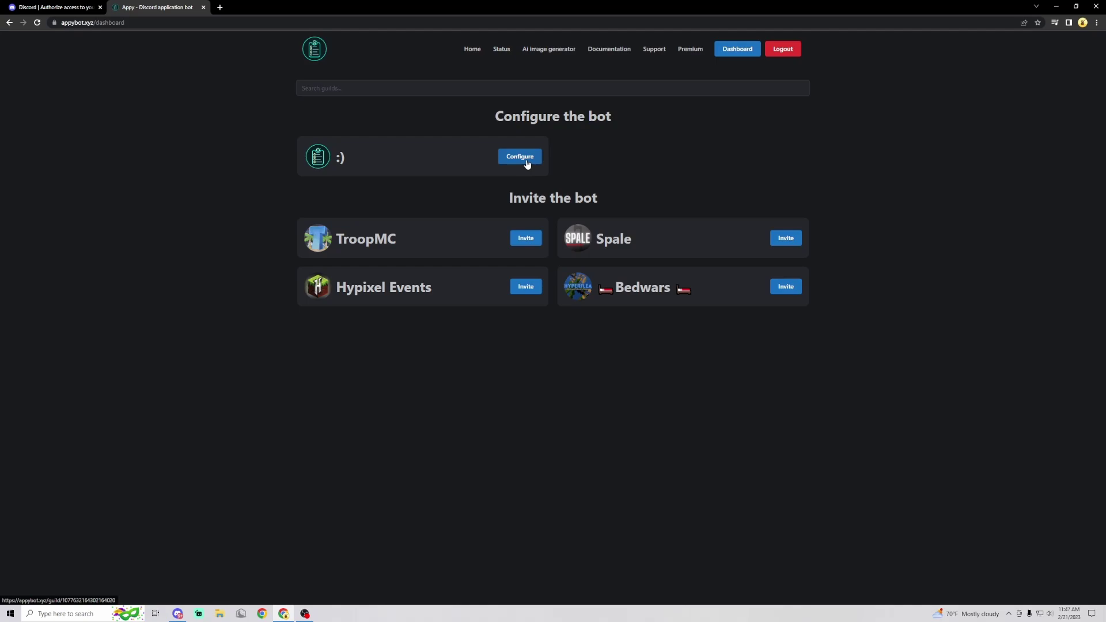
left_click(524, 163)
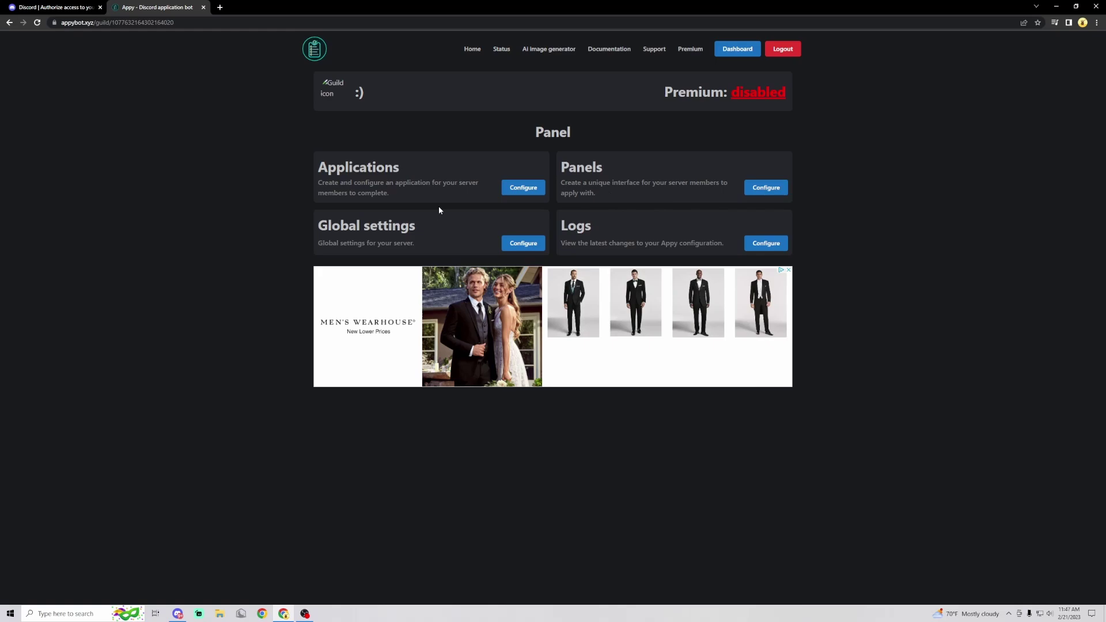
Step: Create an application named 'Staff app' under Applications and open its edit page
left_click(533, 194)
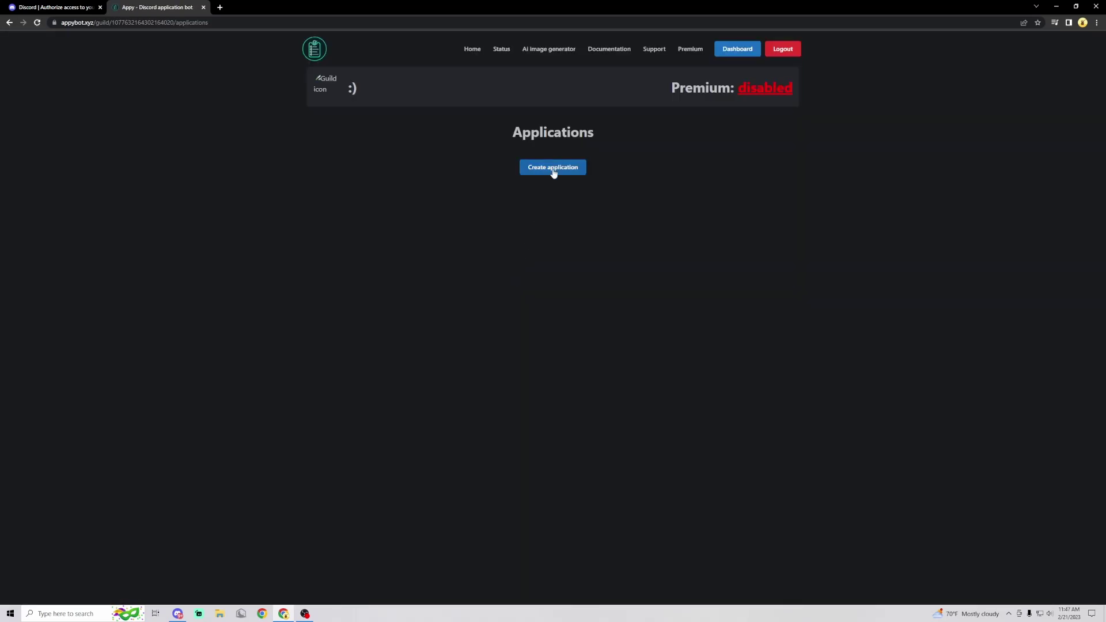
left_click(553, 171)
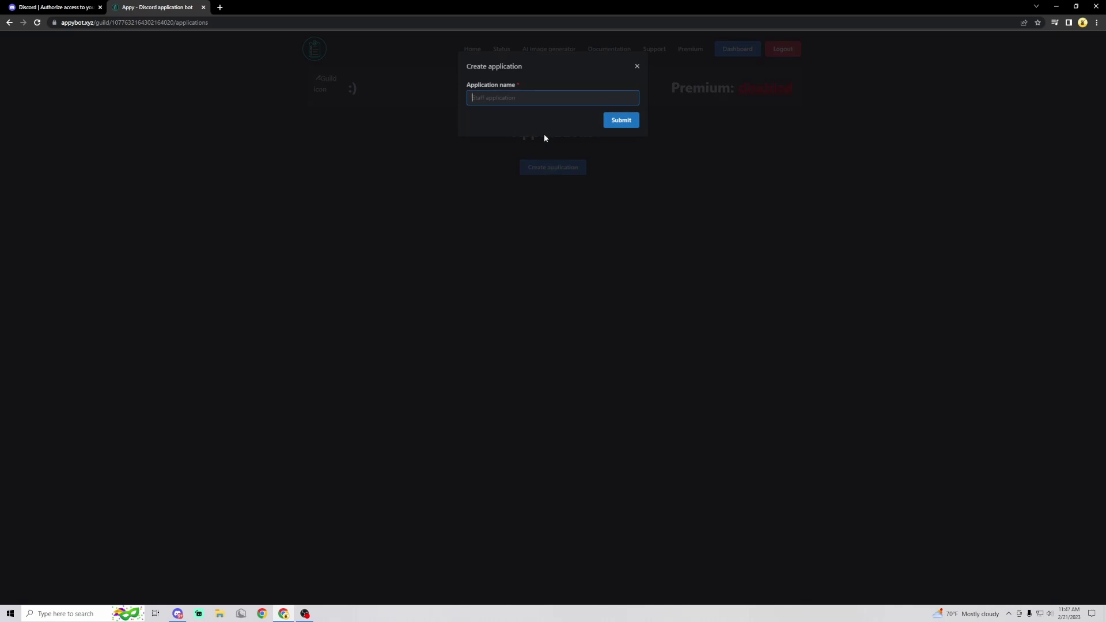
type("St")
type("aff app")
left_click(619, 122)
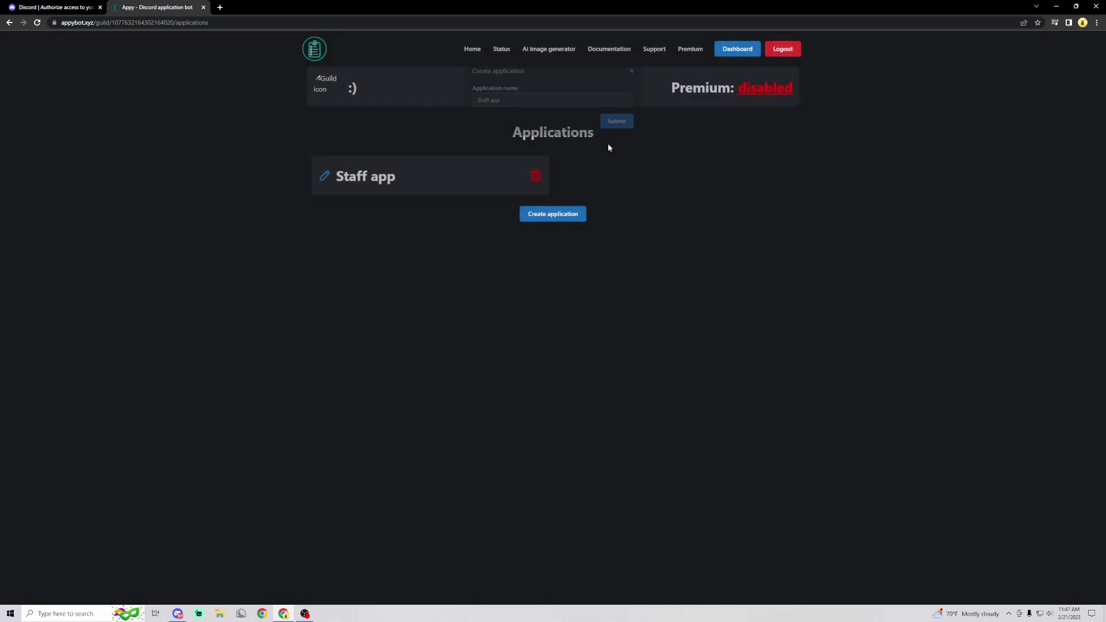
left_click(325, 177)
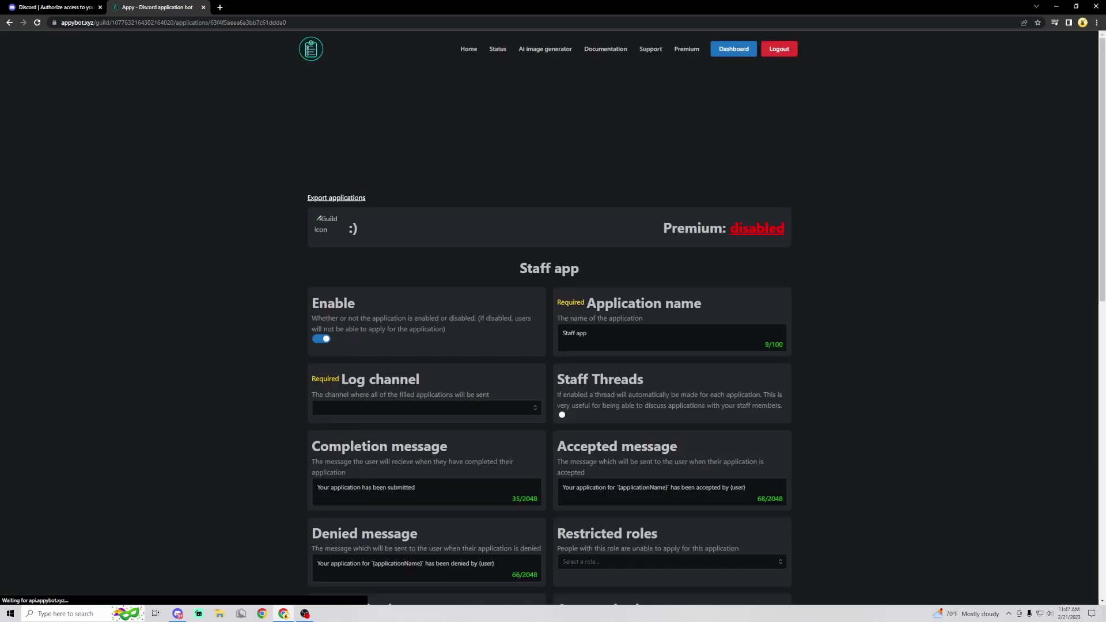
scroll(522, 285, "down", 2)
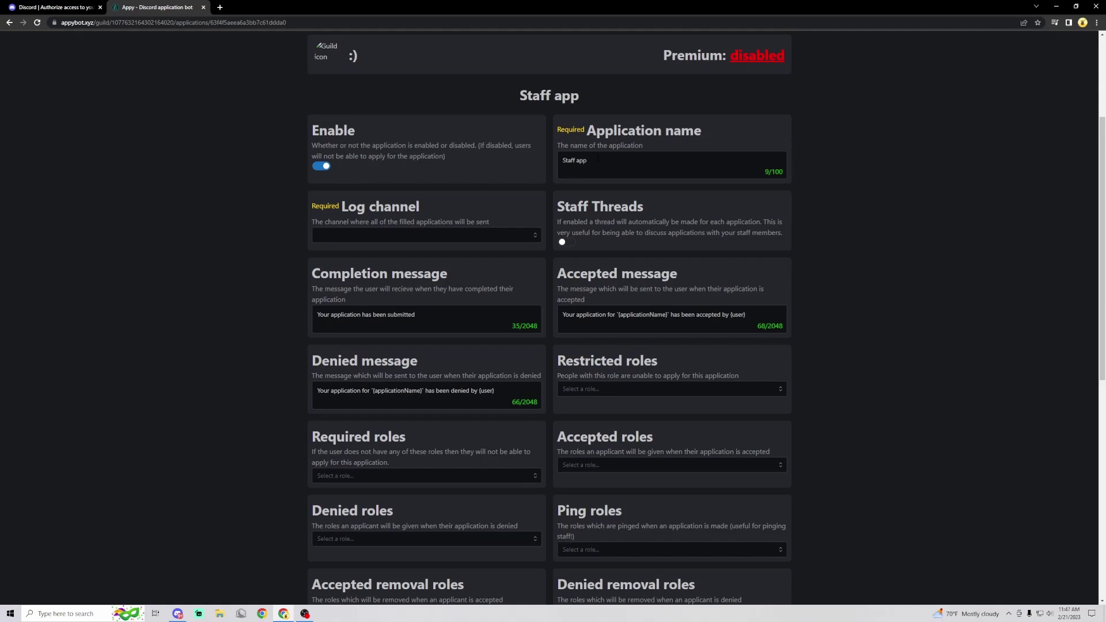
Step: Browse the Staff app log channel options, then return to Discord
left_click(489, 235)
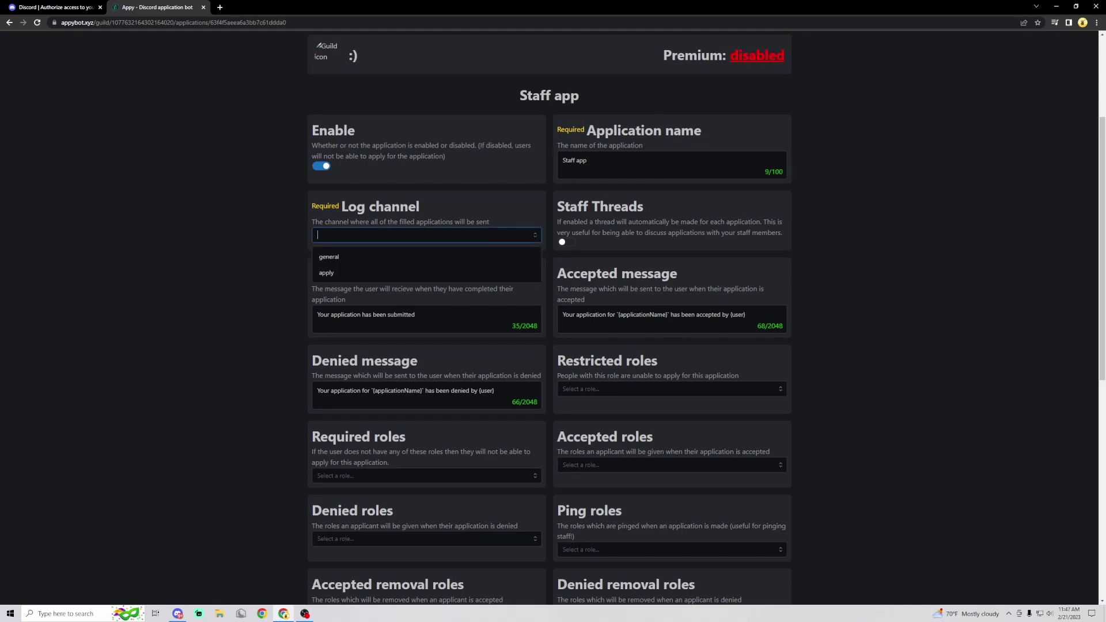
left_click(199, 613)
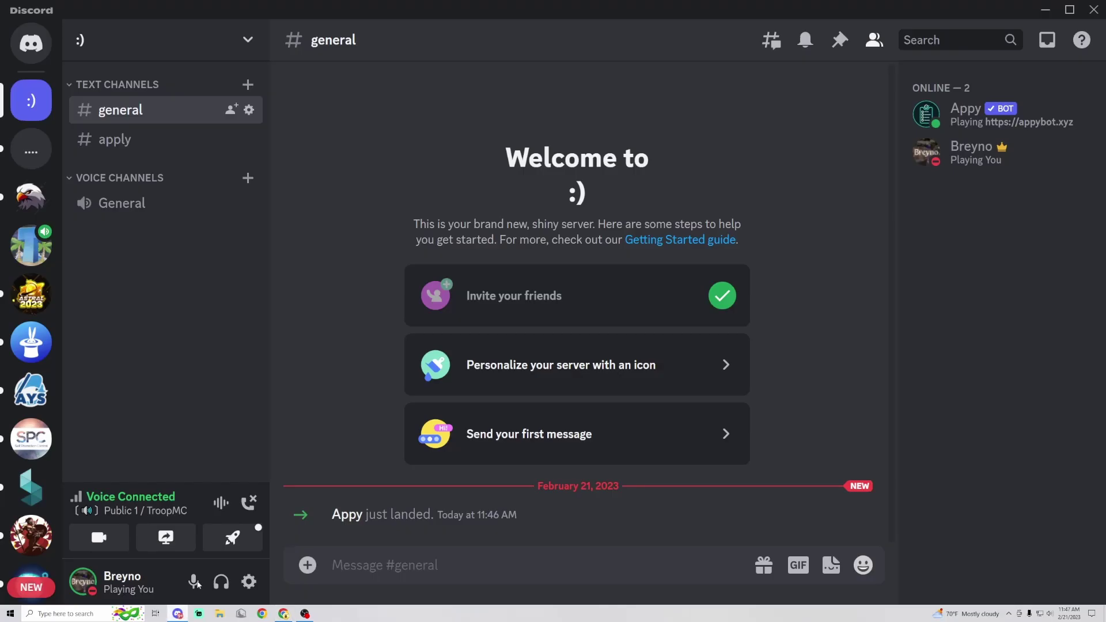
Step: Create a 'logs' text channel and make it private in its permissions
left_click(247, 84)
type("liog")
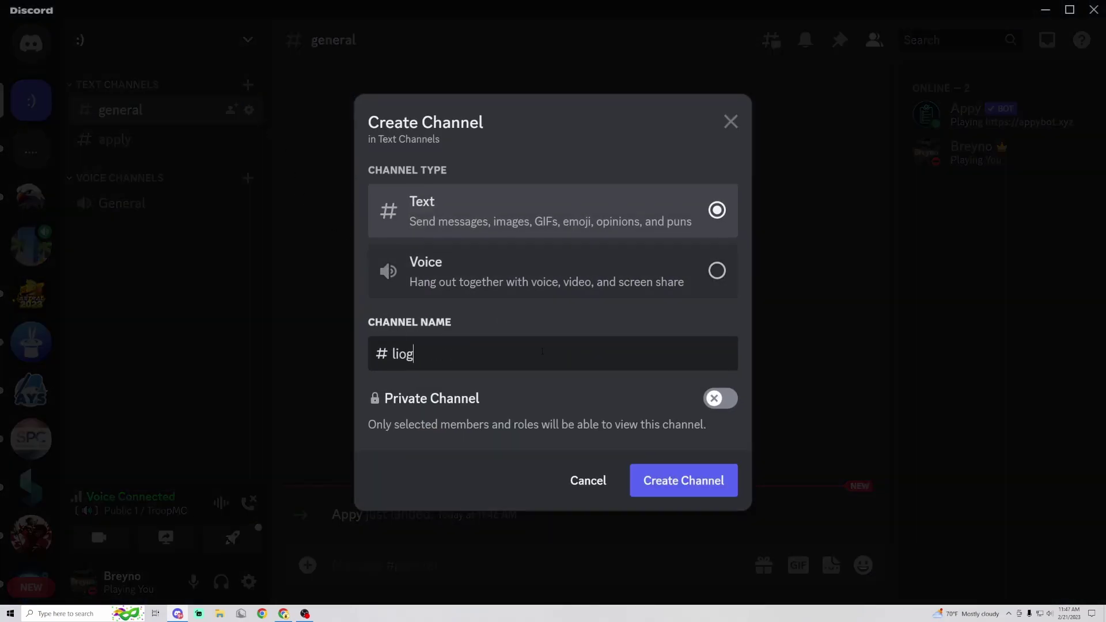
type("ogs")
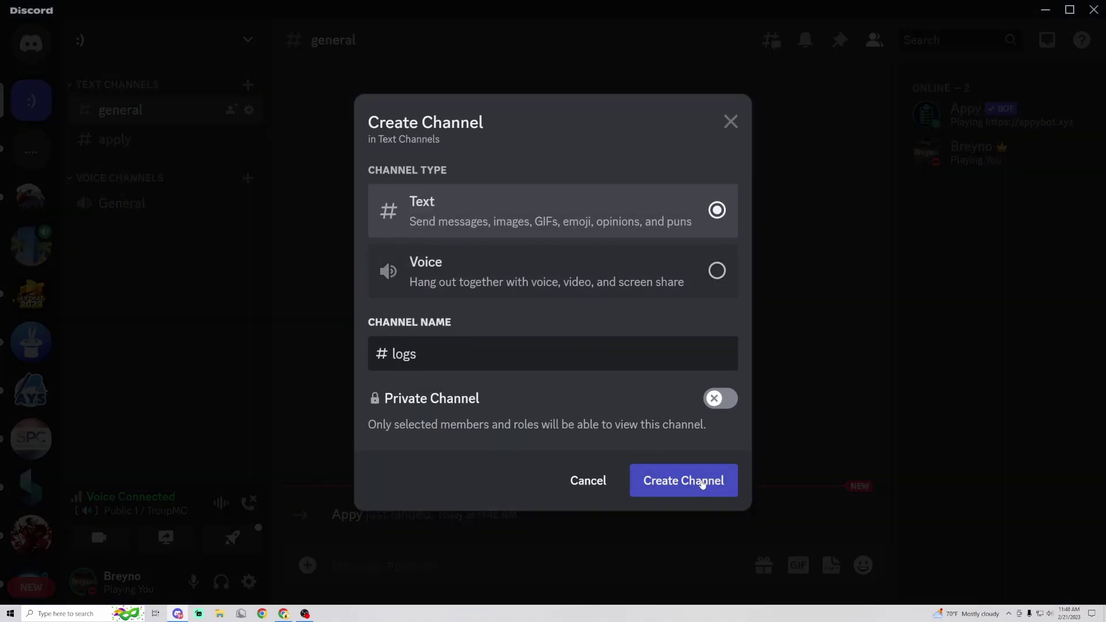
left_click(633, 493)
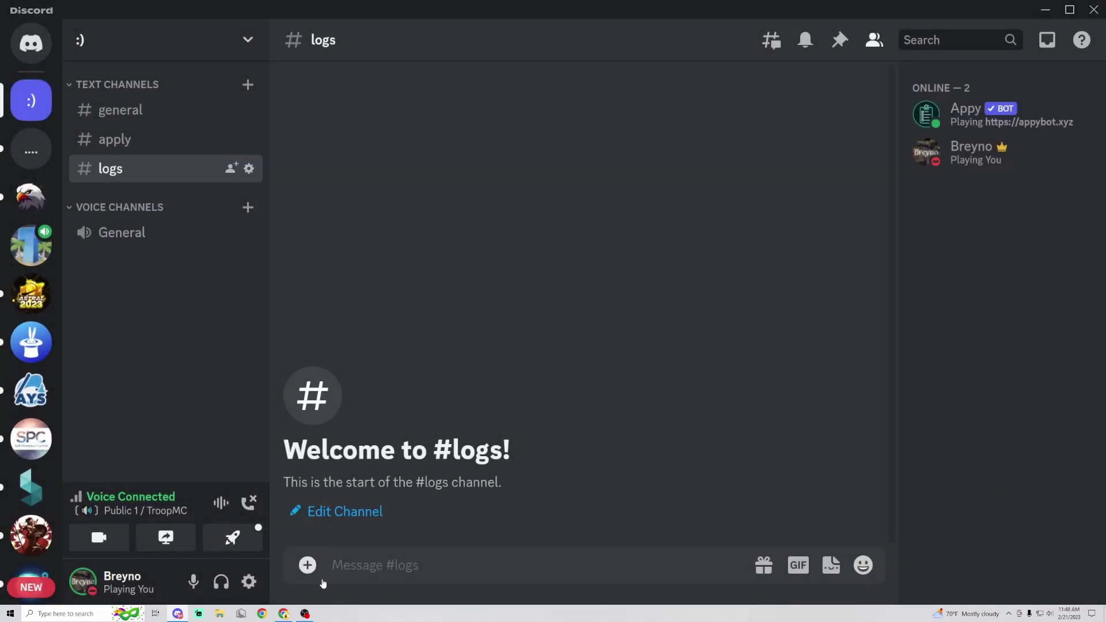
left_click(250, 170)
left_click(202, 139)
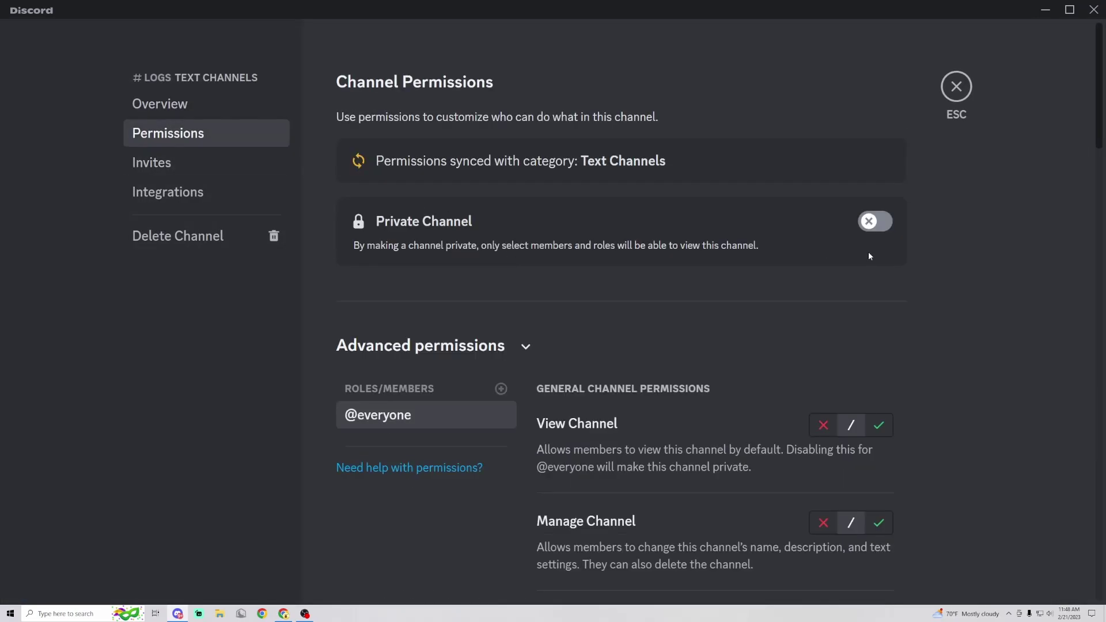
left_click(875, 221)
scroll(851, 573, "down", 3)
left_click(850, 573)
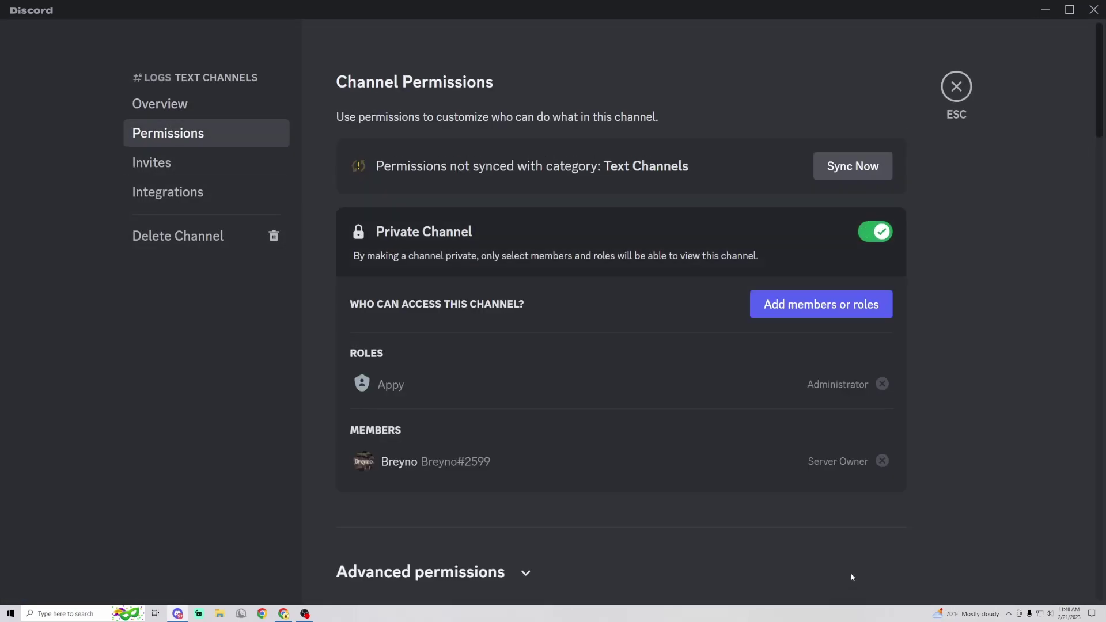
key("Escape")
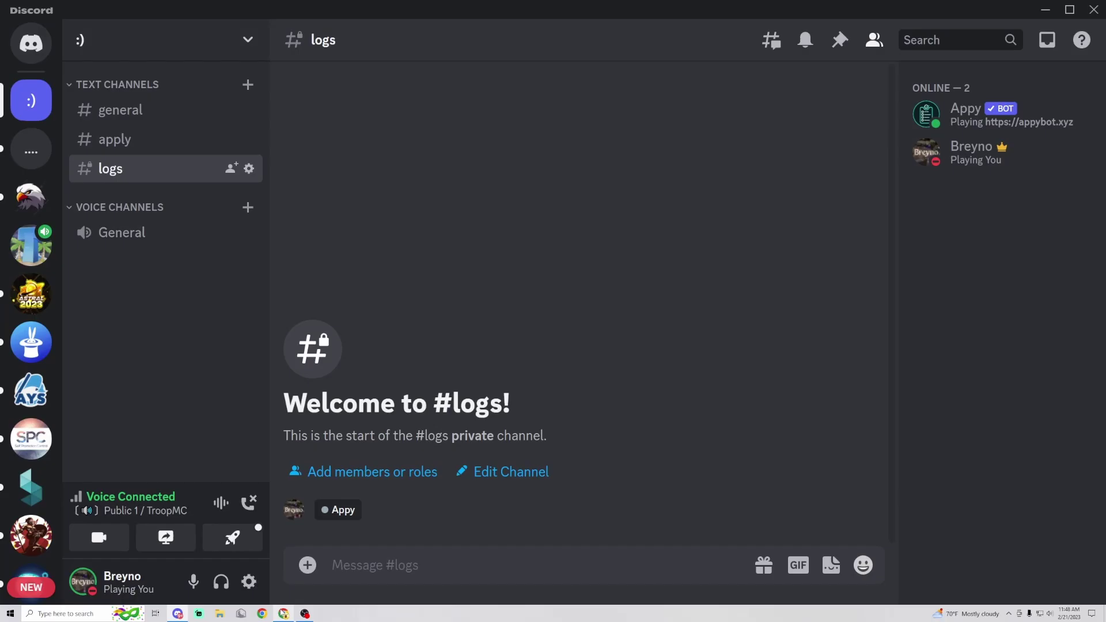
Step: In the Appy dashboard, review log channel choices and the acceptance role picker
left_click(284, 613)
left_click(423, 236)
scroll(476, 510, "down", 1)
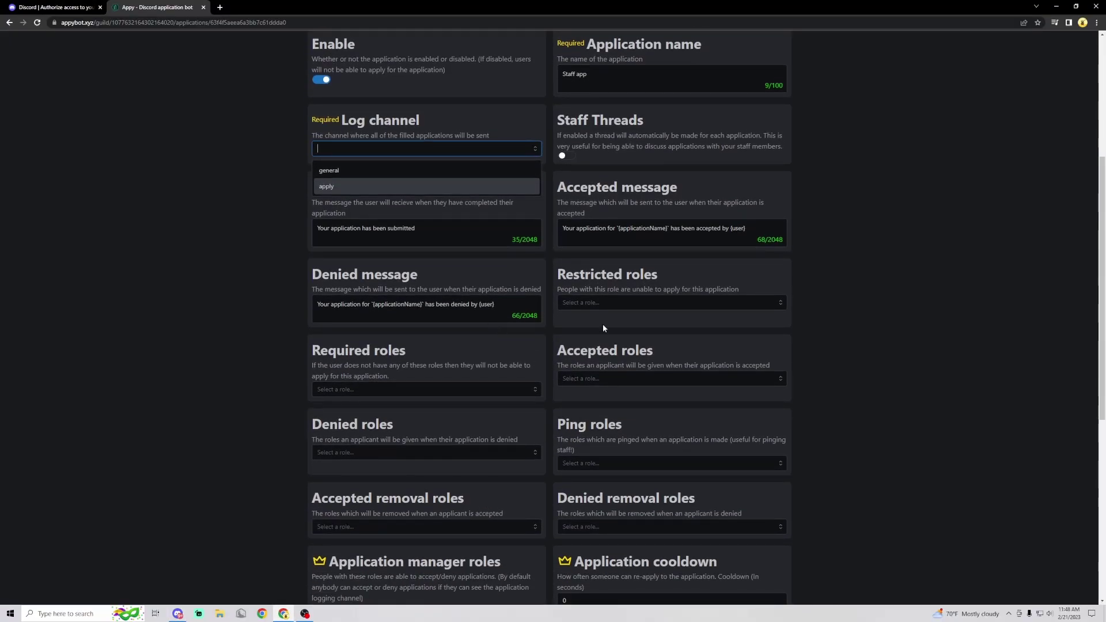
left_click(562, 379)
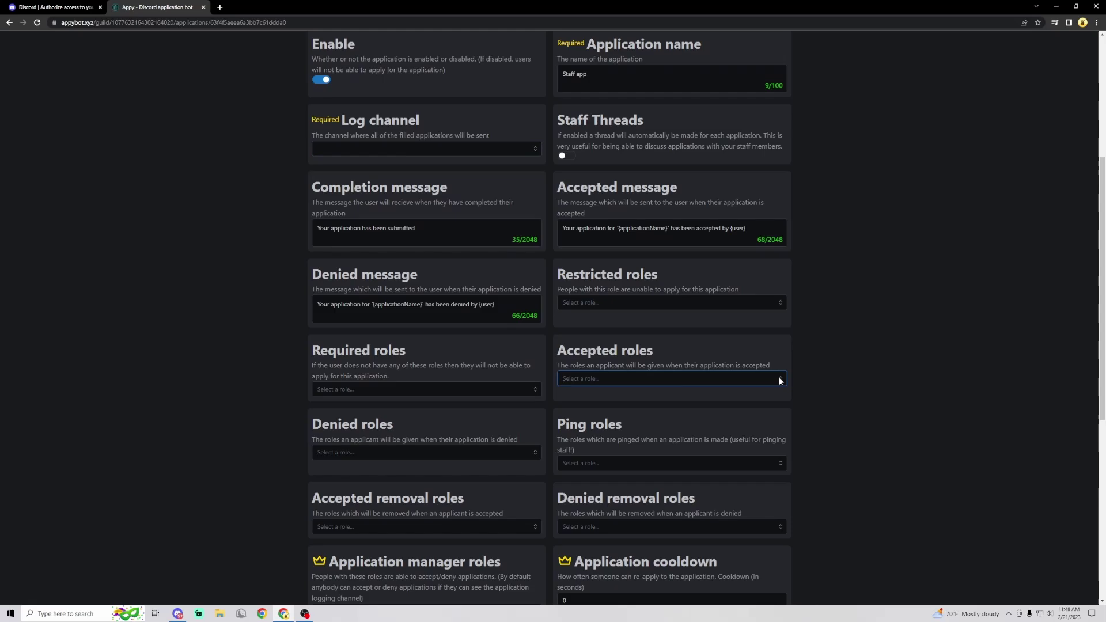
Step: Create and save a 'staff' role in the :) server's Roles settings
left_click(177, 613)
left_click(159, 35)
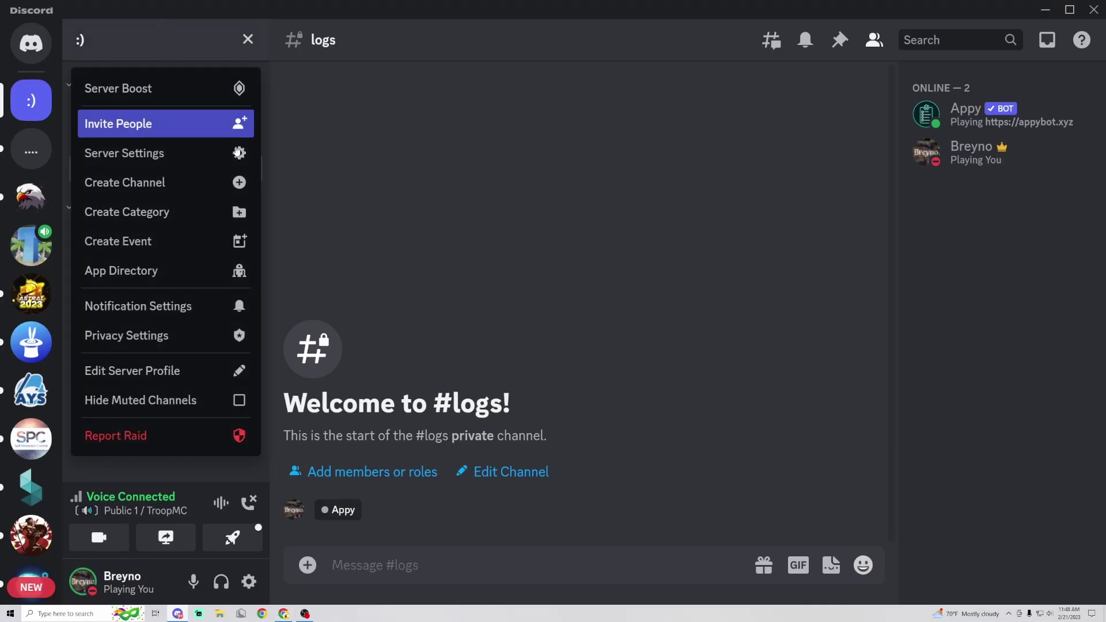
left_click(196, 169)
left_click(183, 138)
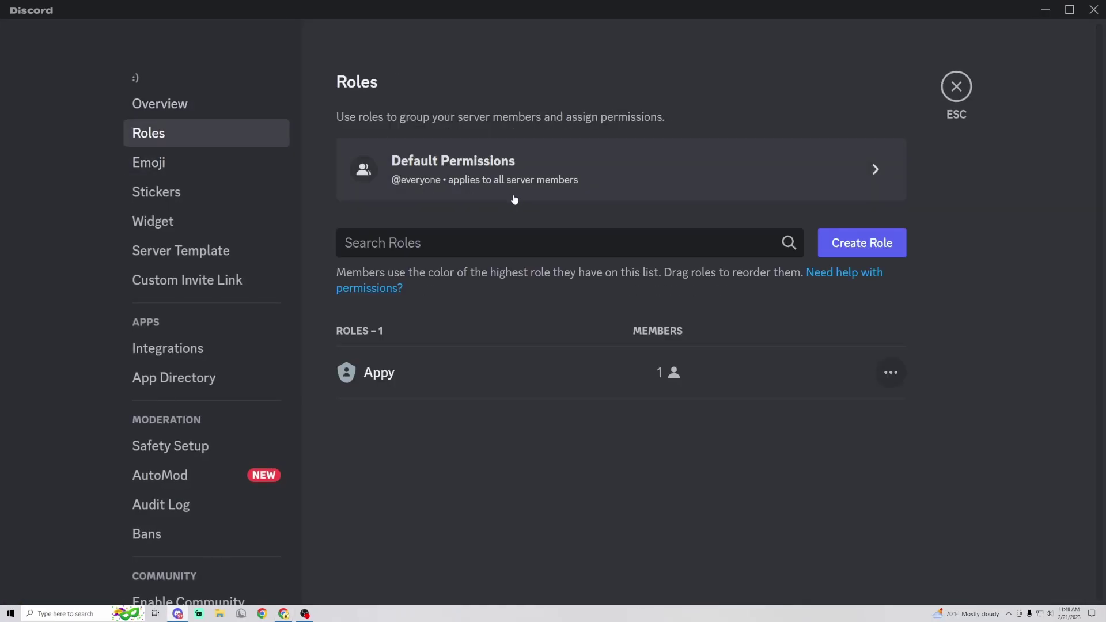
left_click(842, 256)
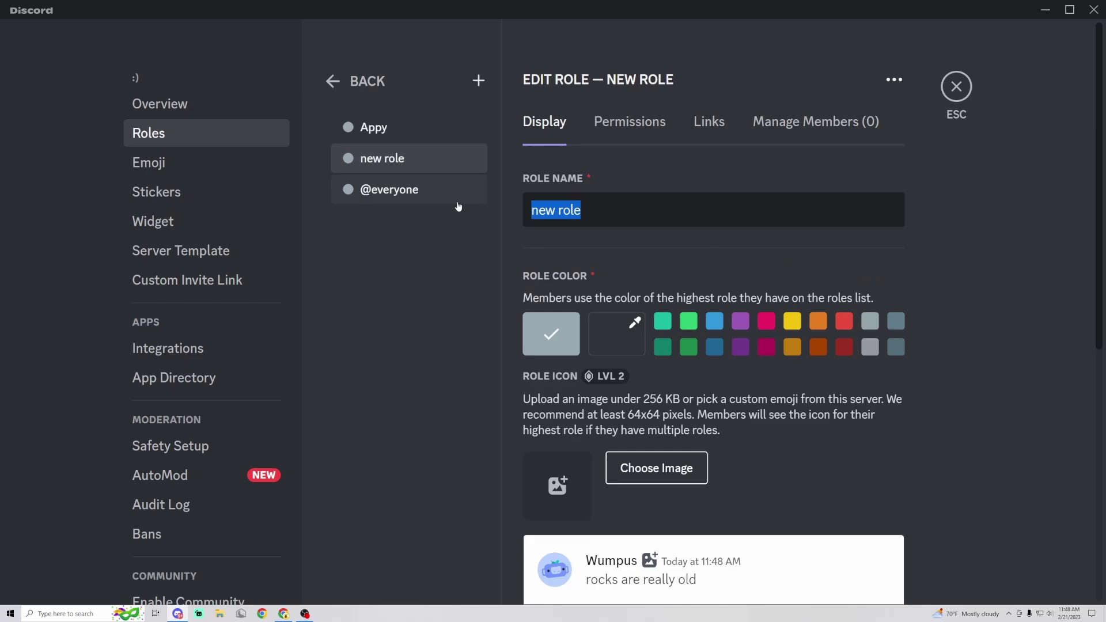
type("accepted")
scroll(734, 376, "down", 3)
scroll(801, 444, "down", 2)
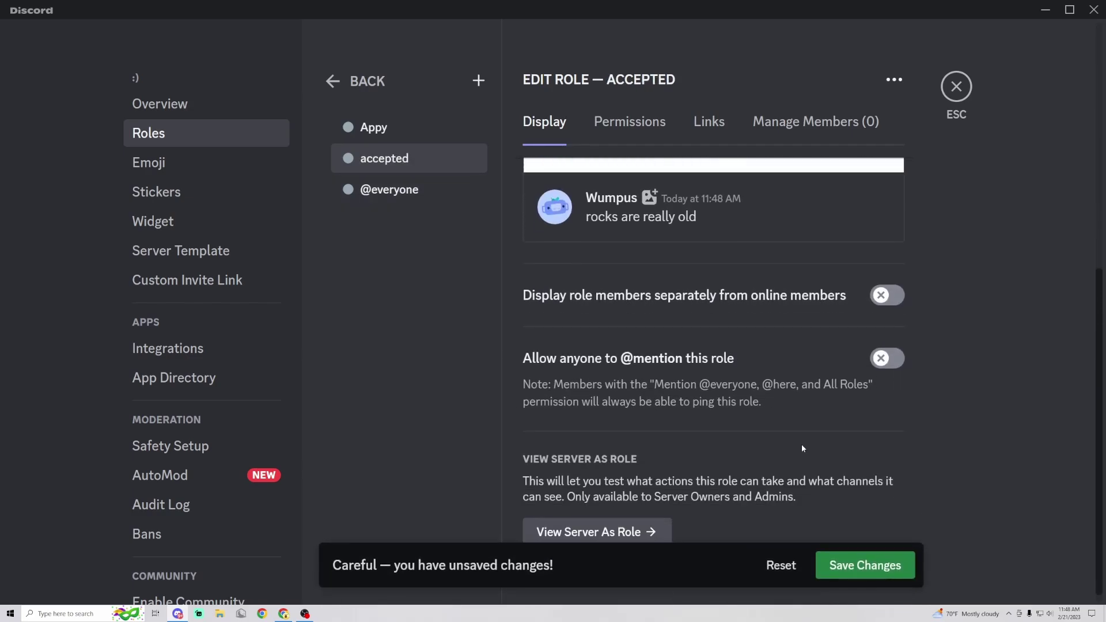
scroll(796, 443, "up", 5)
key("BackSpace")
key("BackSpace")
key("BackSpace")
key("BackSpace")
type("staff")
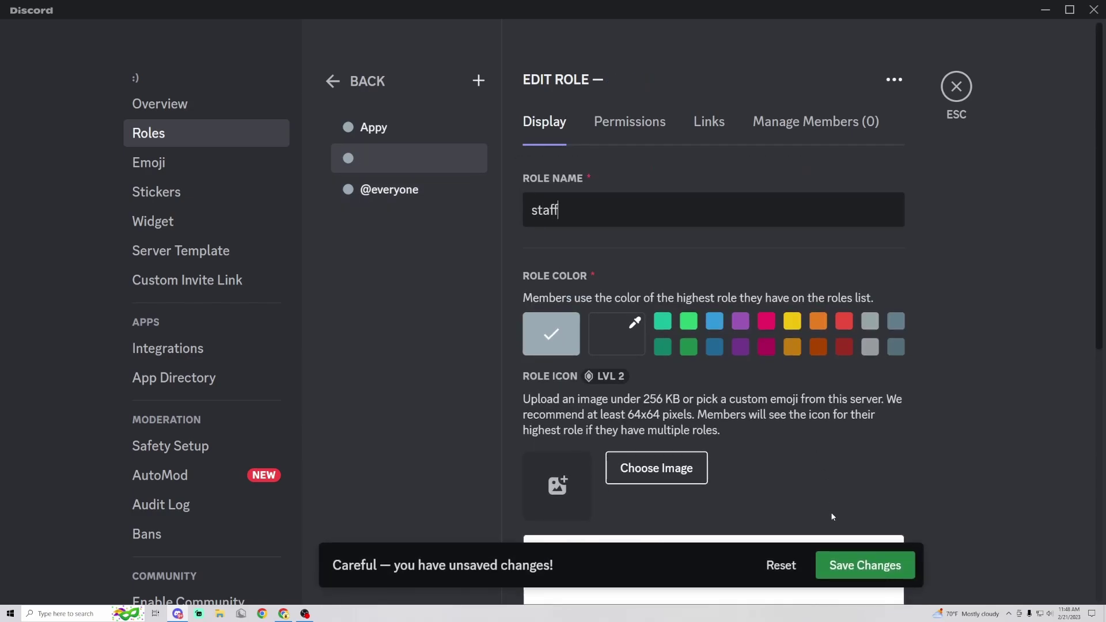
left_click(864, 565)
left_click(283, 613)
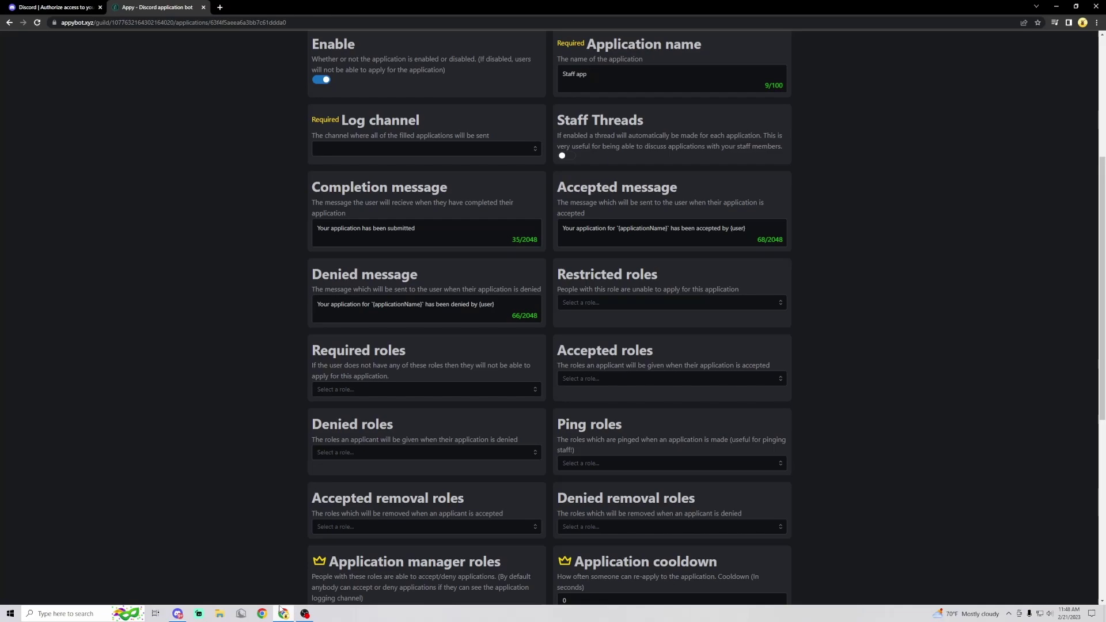
left_click(780, 379)
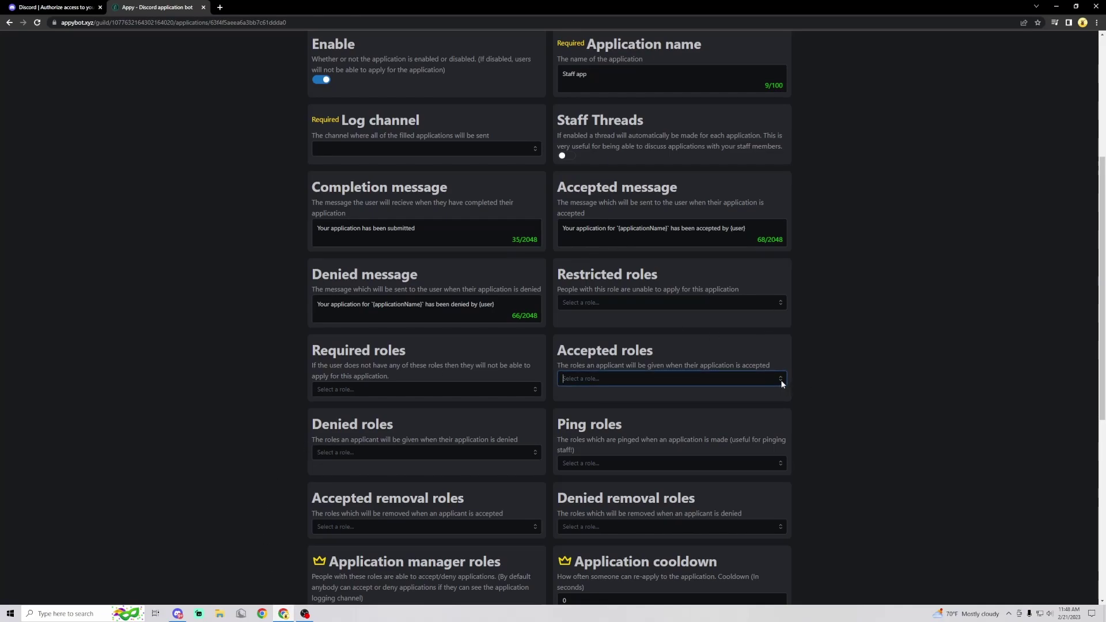
type("st")
left_click(865, 399)
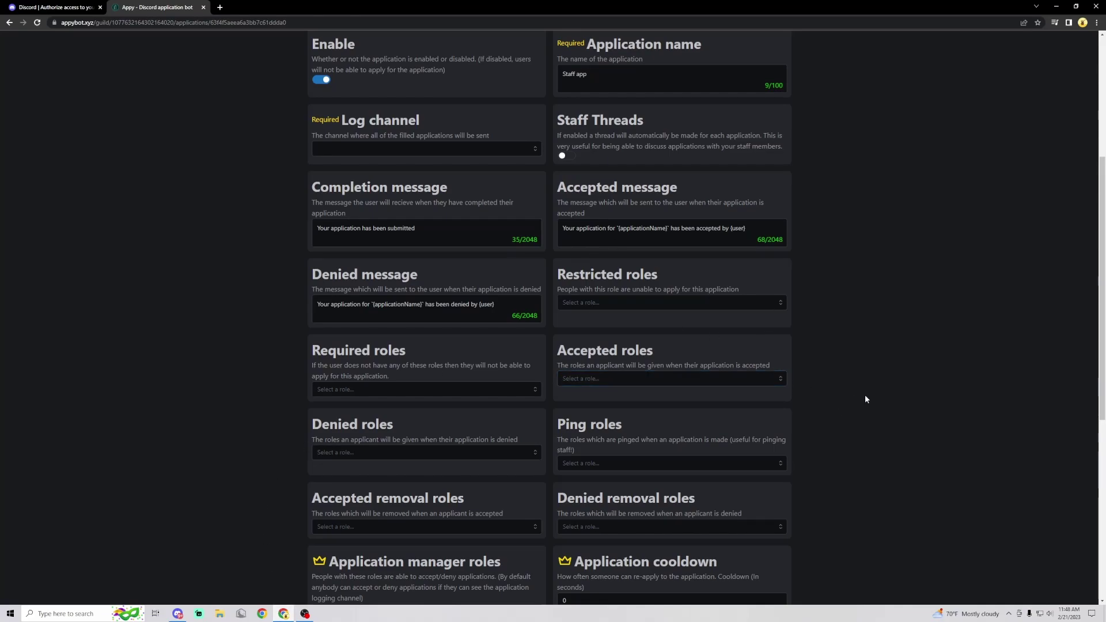
left_click(563, 304)
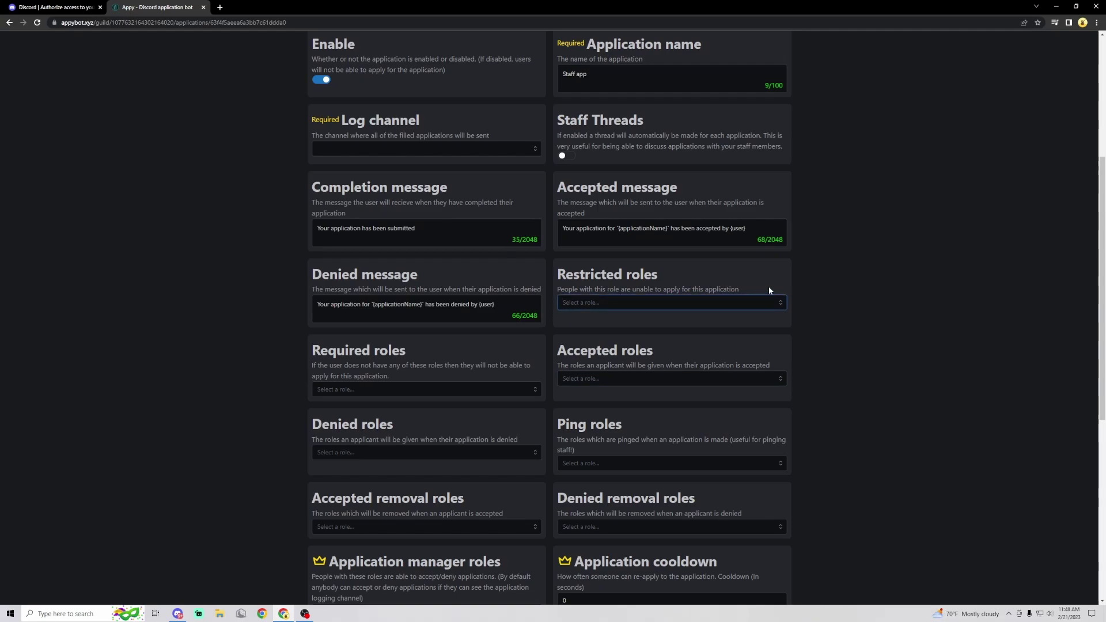
key("Tab")
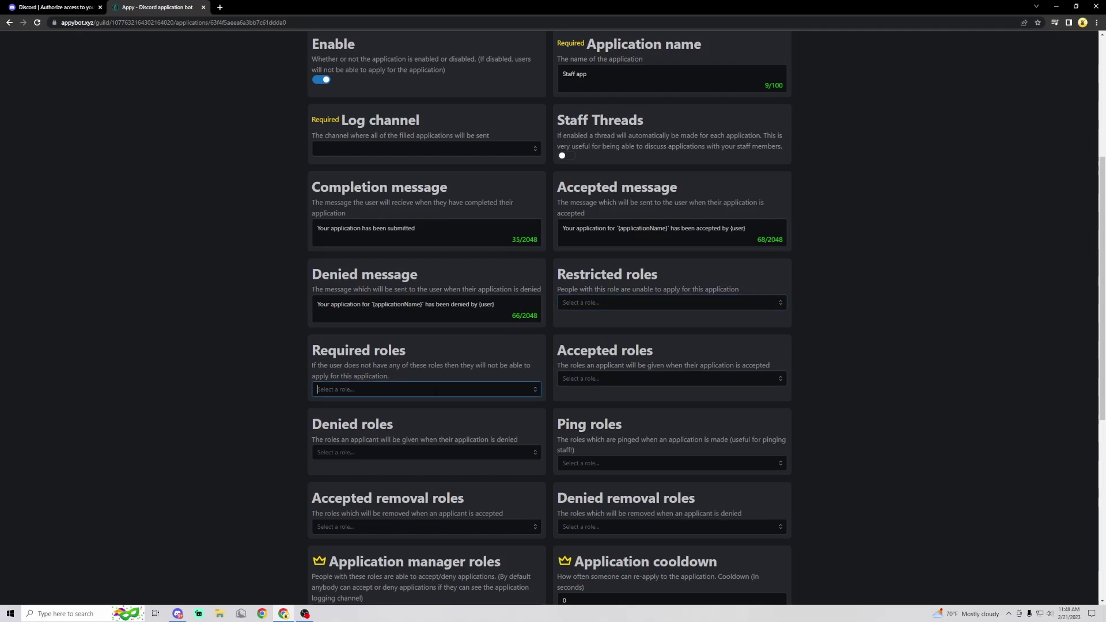
scroll(553, 345, "down", 1)
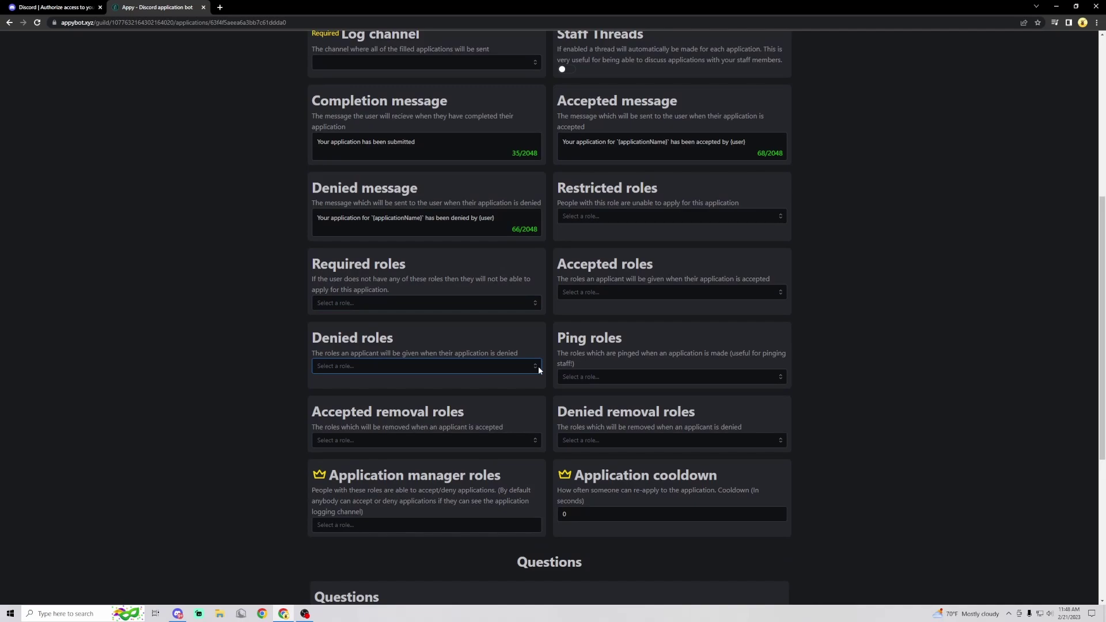
left_click(851, 405)
scroll(834, 405, "down", 3)
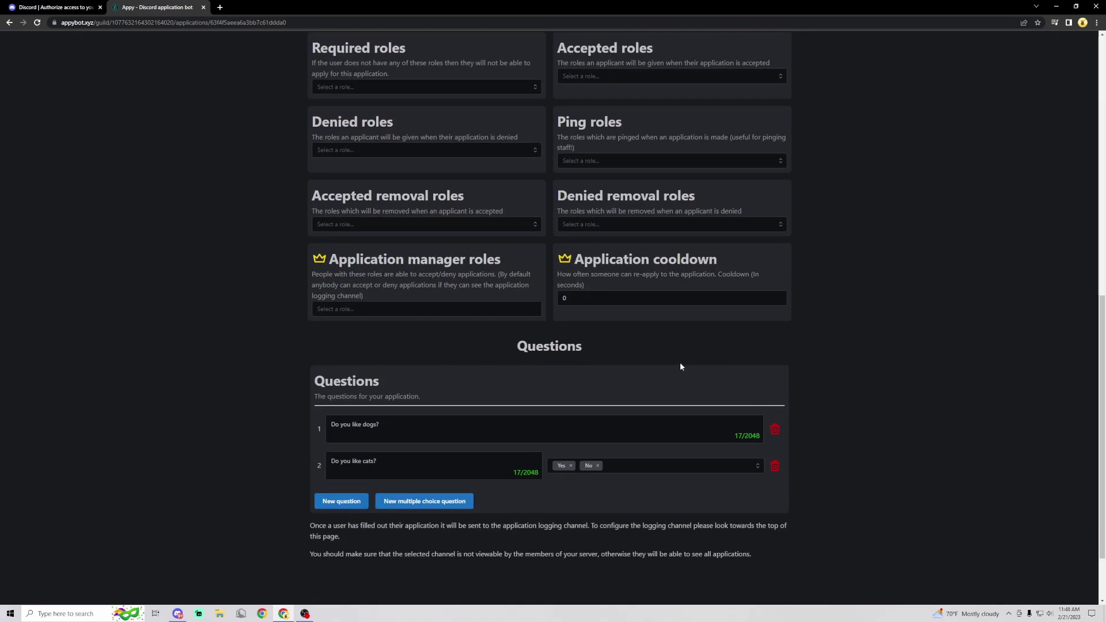
Step: Rewrite the questions as 'are you good at moderating' and 'do you support be better'
left_click(434, 424)
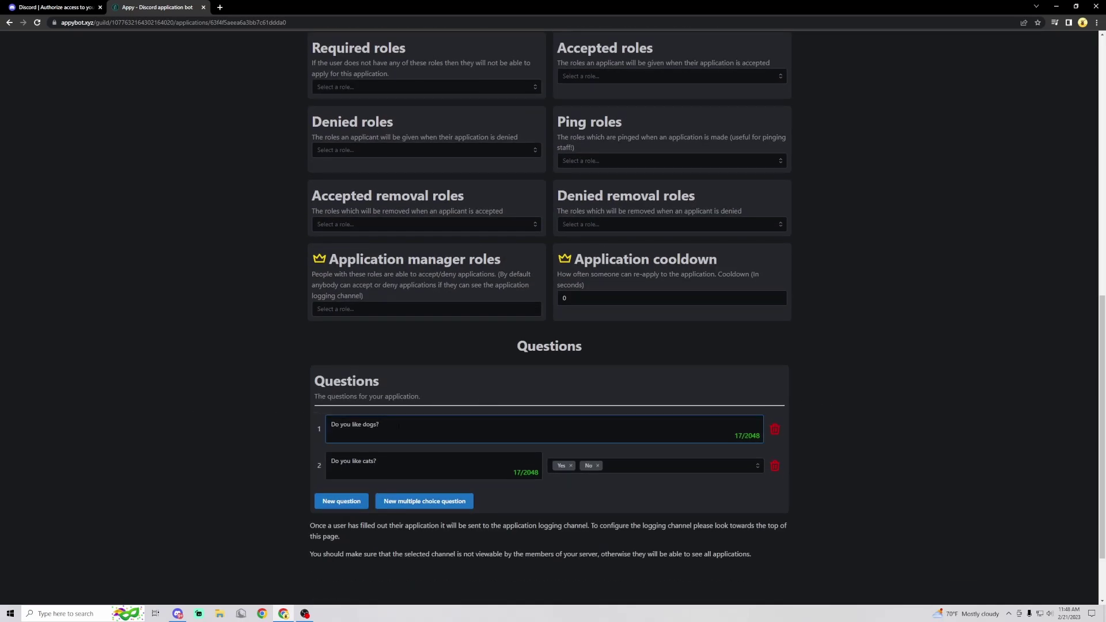
key("ctrl+a")
key("BackSpace")
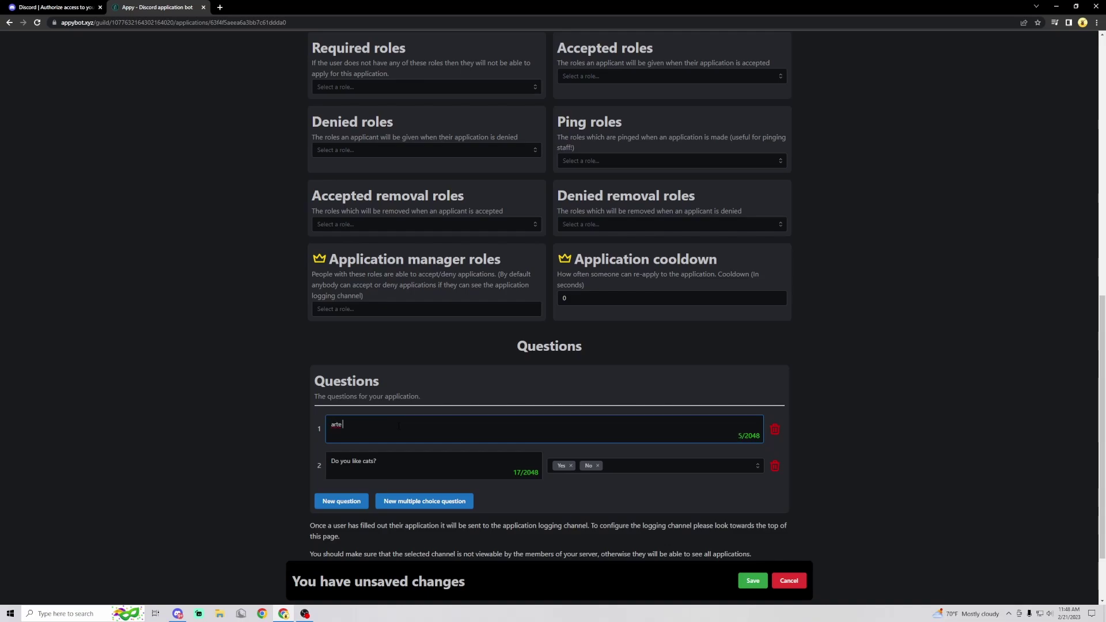
scroll(398, 424, "down", 1)
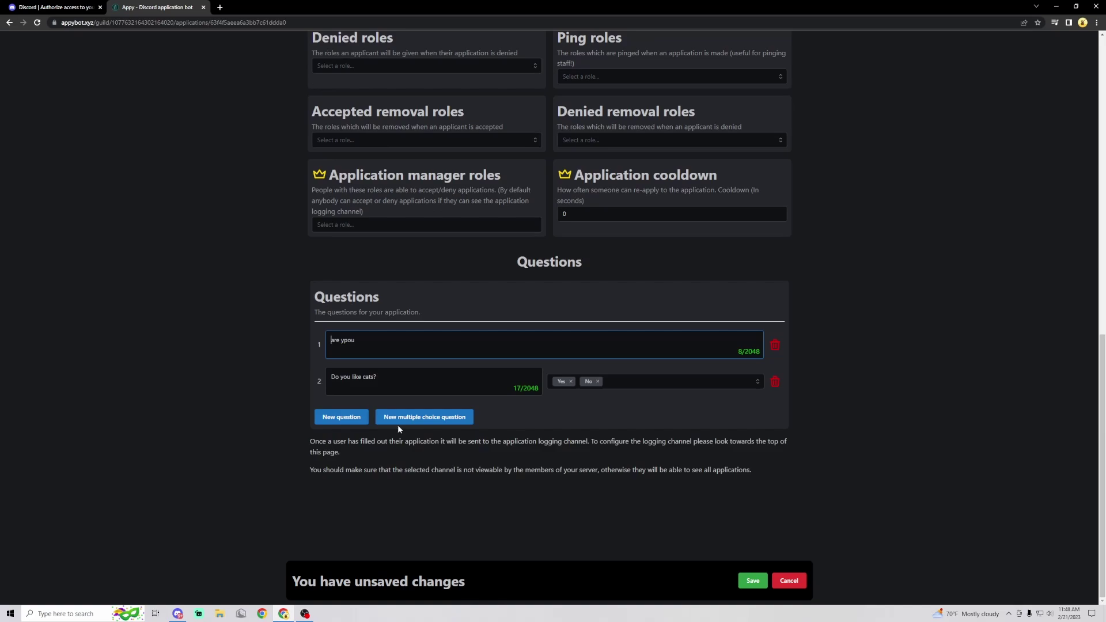
double_click(347, 339)
type("you ")
type("good at moderating")
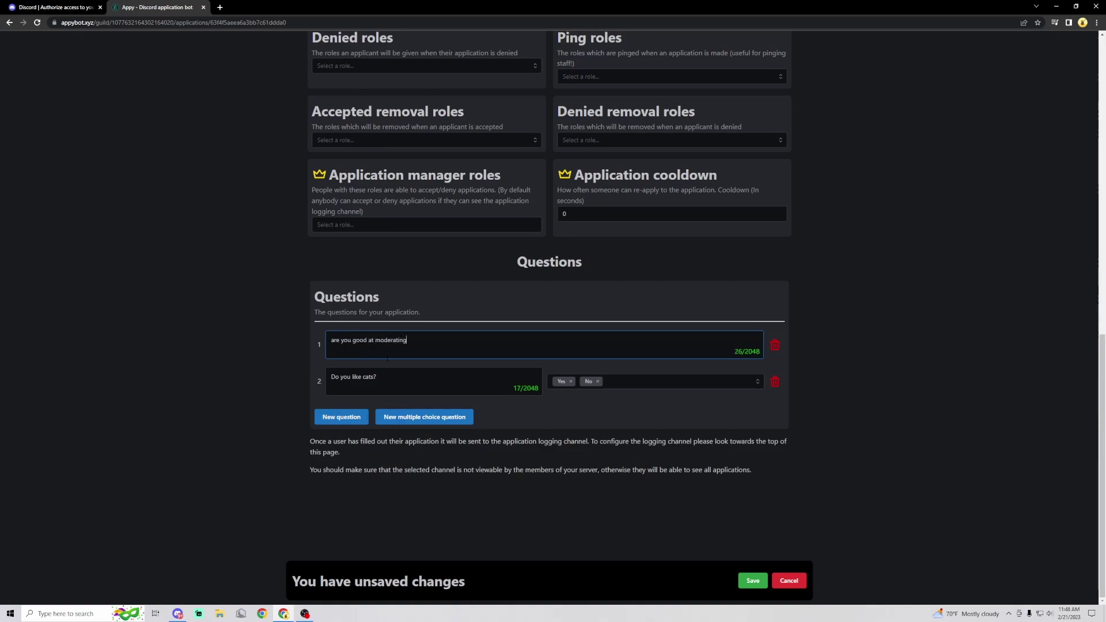
left_click_drag(379, 376, 310, 370)
key("BackSpace")
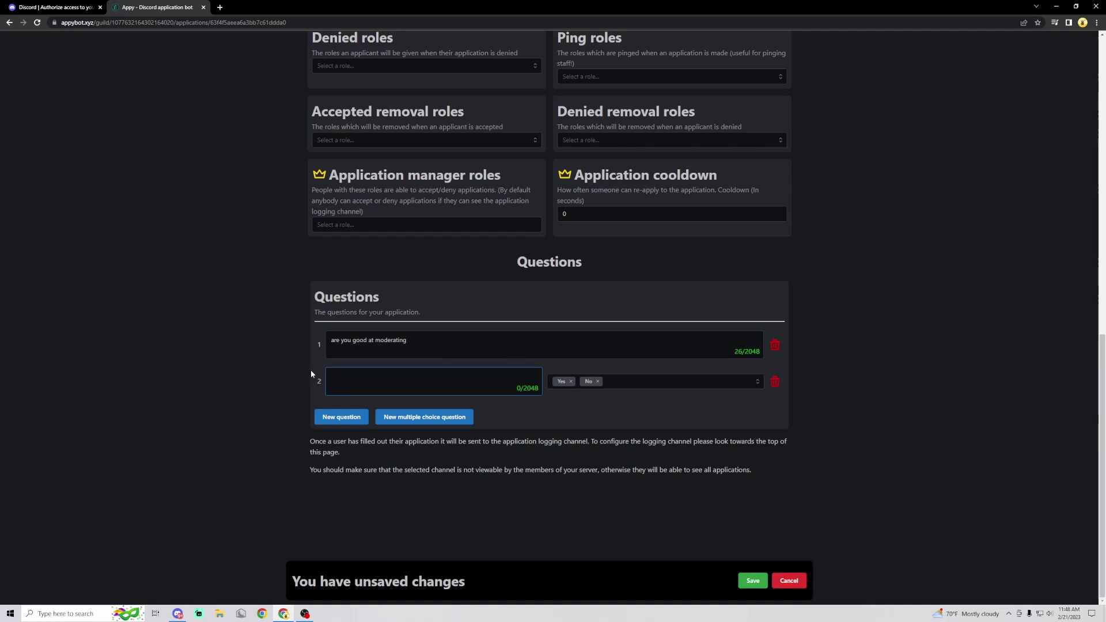
type("do you s")
type("upport be better")
Step: Choose 'apply' as the Staff app log channel
left_click(752, 579)
scroll(813, 423, "up", 3)
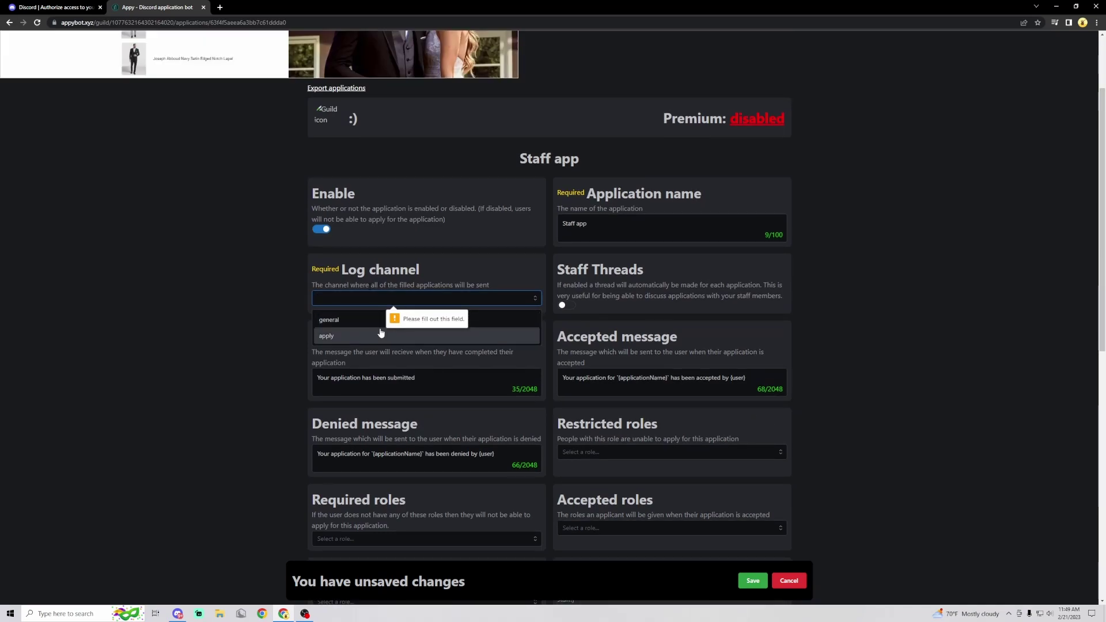
left_click(380, 335)
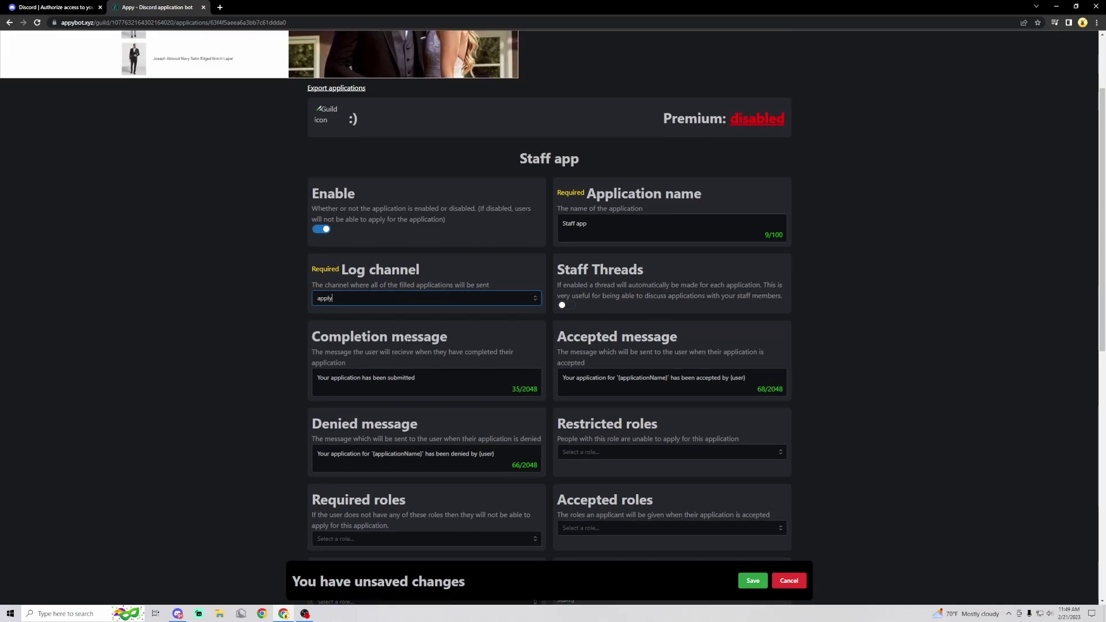
left_click(178, 614)
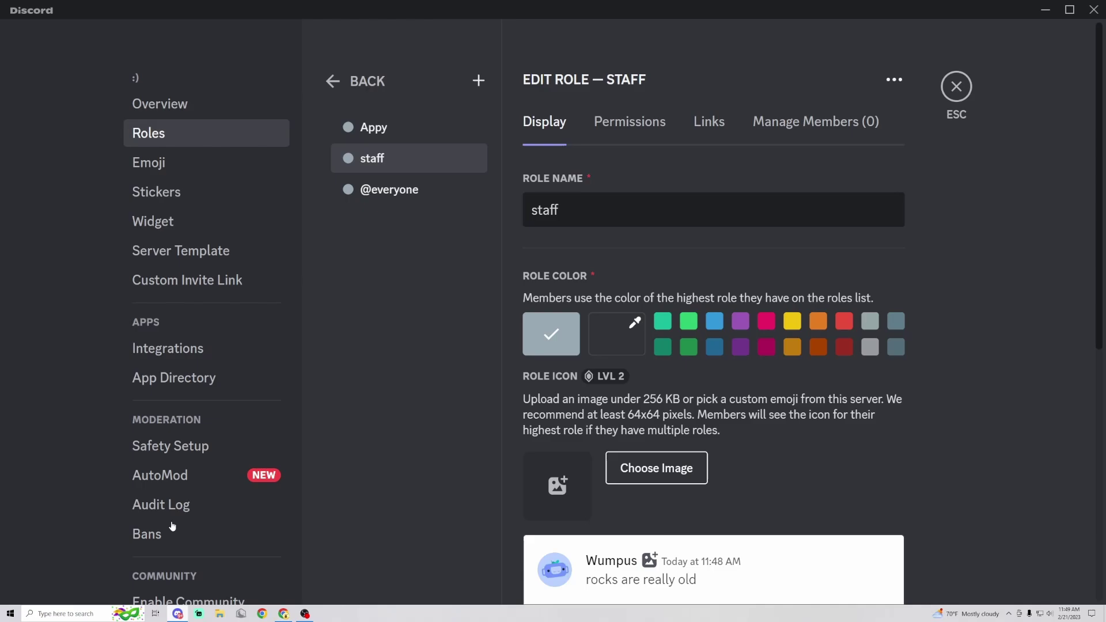
Step: Save the Staff app settings and go back to Discord
key("alt+Tab")
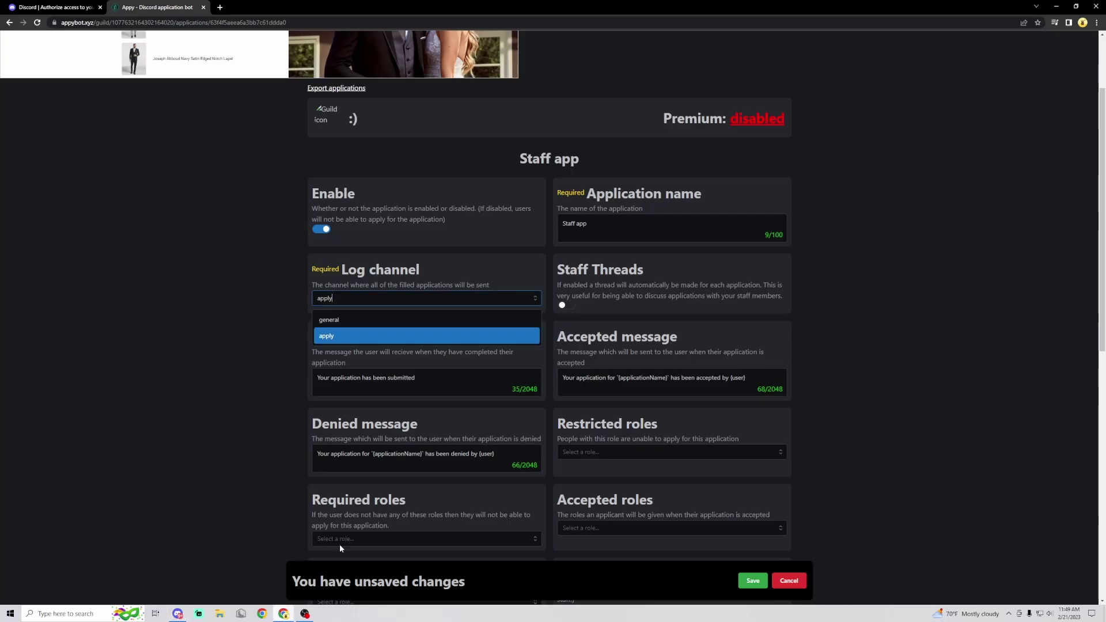
left_click(751, 579)
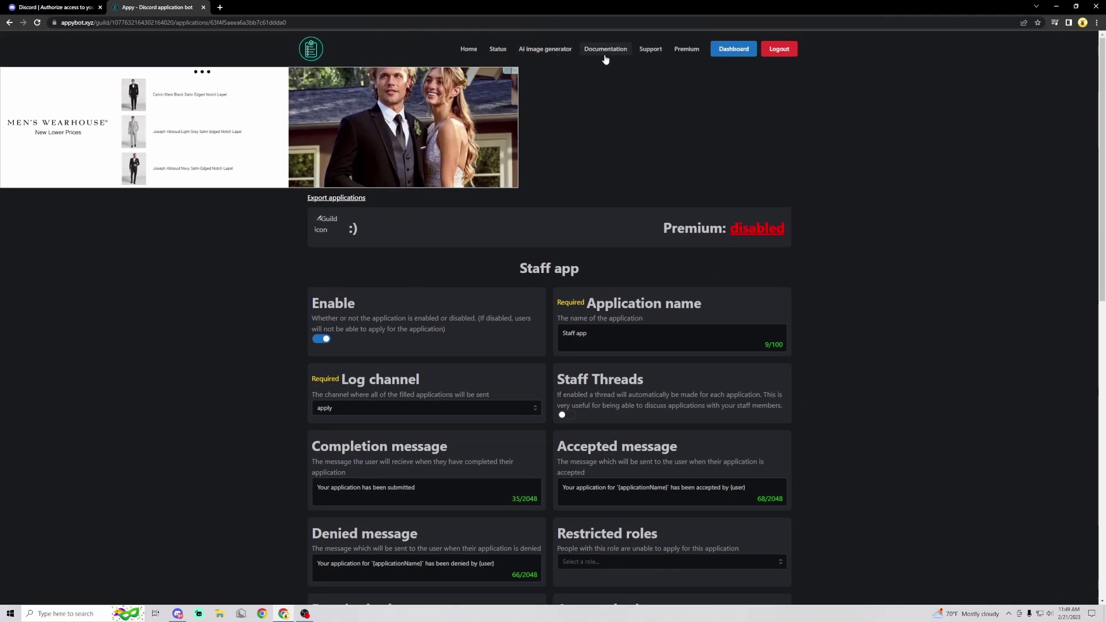
left_click(177, 613)
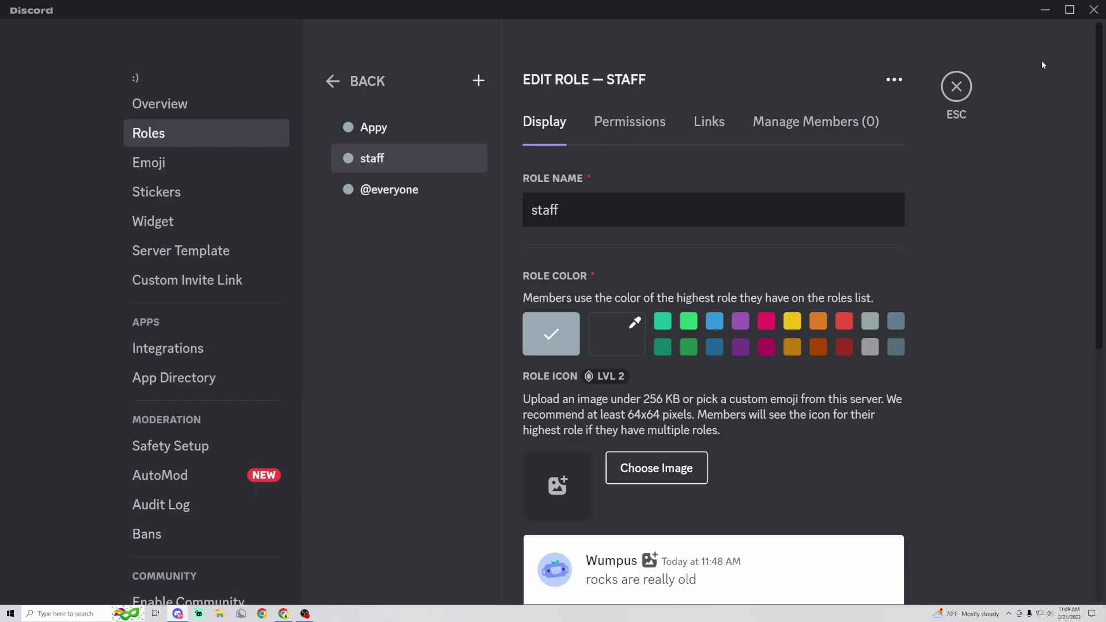
Step: Run /apply with application_name 'Staff app' in the #apply channel
left_click(956, 87)
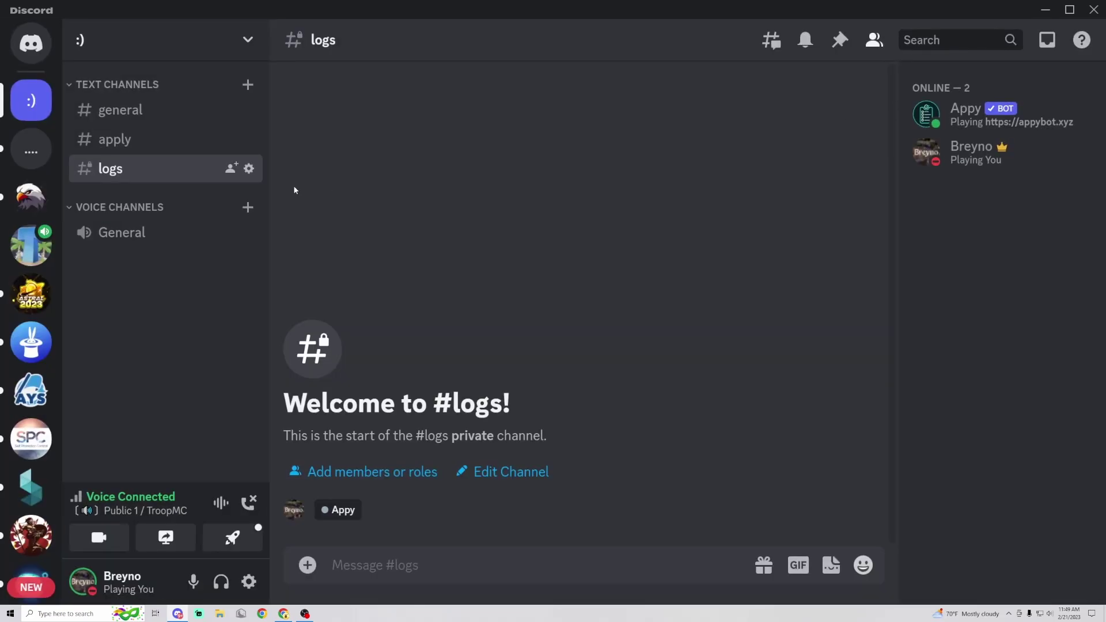
left_click(160, 129)
type("/a")
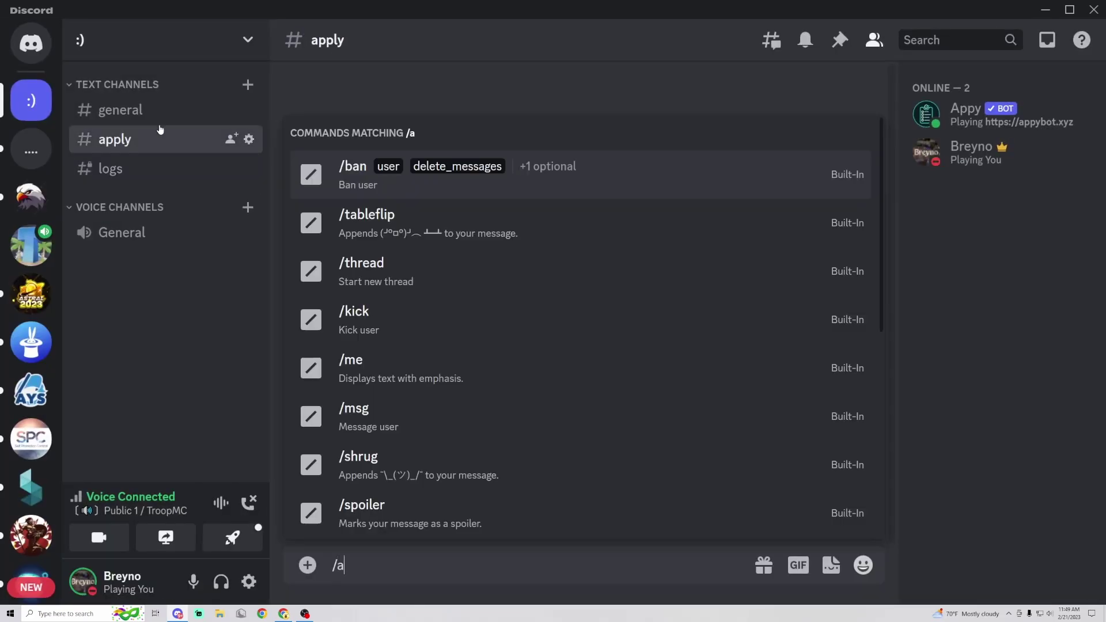
type("pp")
left_click(486, 221)
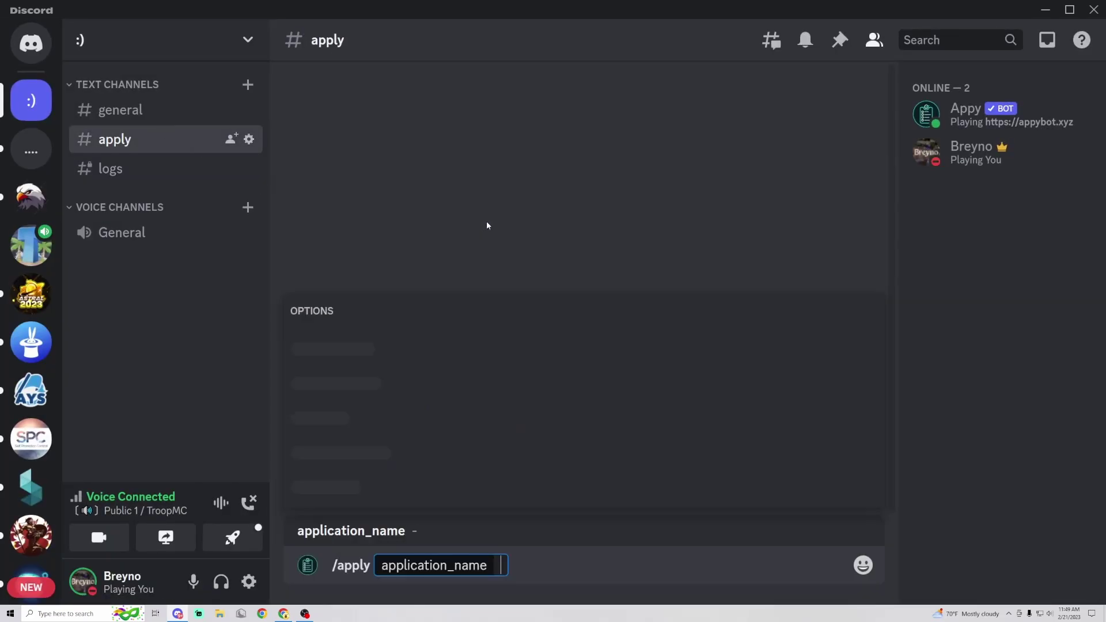
left_click(433, 488)
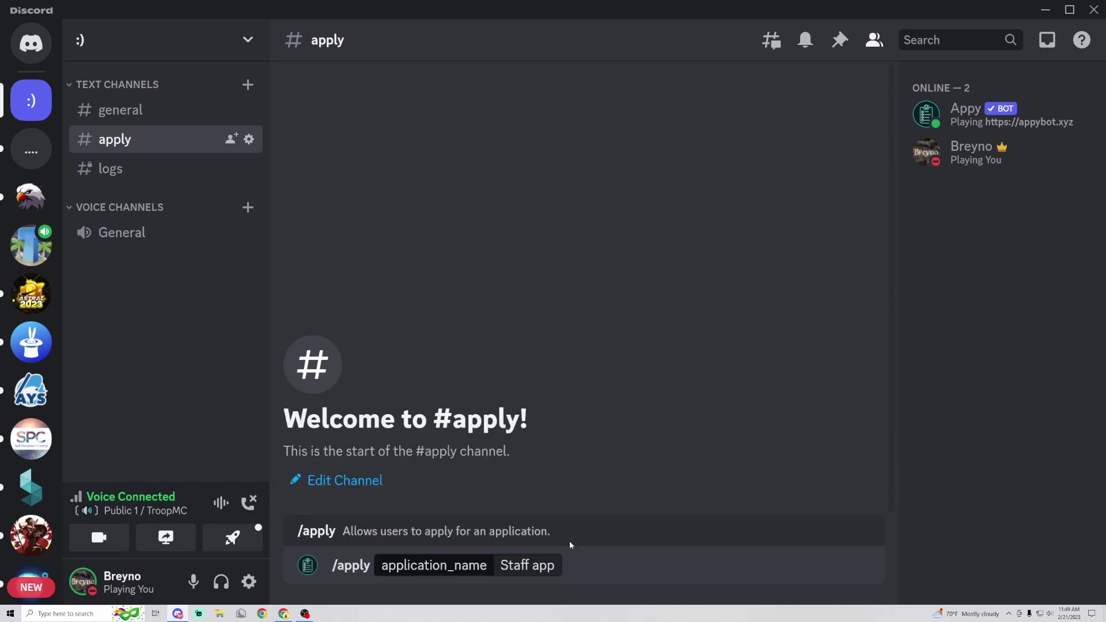
key("Return")
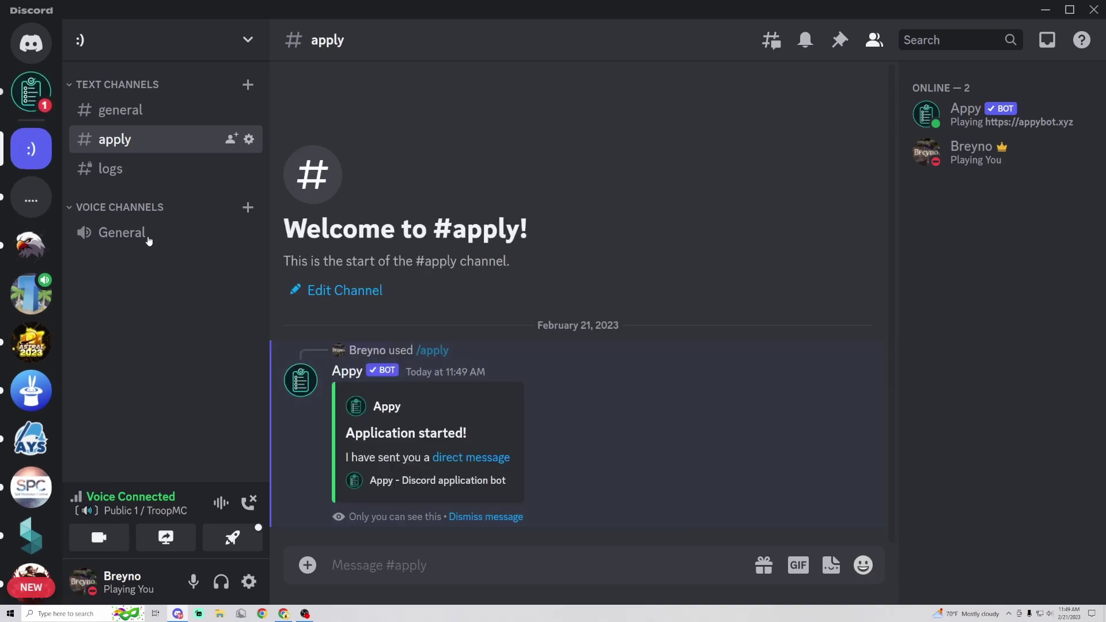
Step: In Appy's DM, confirm applying, answer 'yes' to question one and pick Yes for question two
left_click(31, 92)
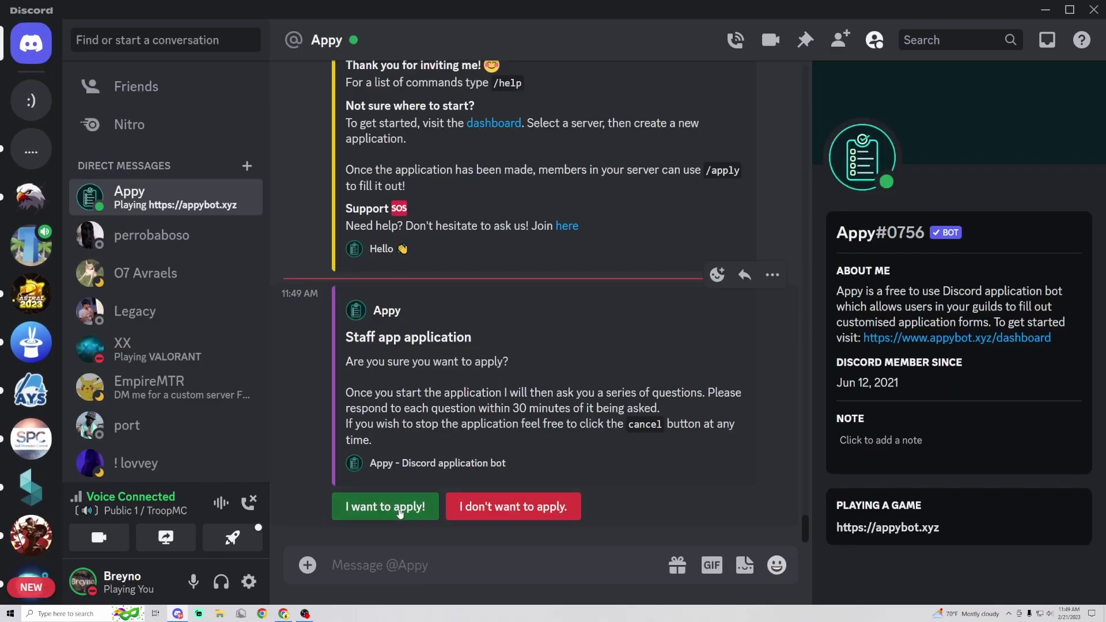
left_click(385, 506)
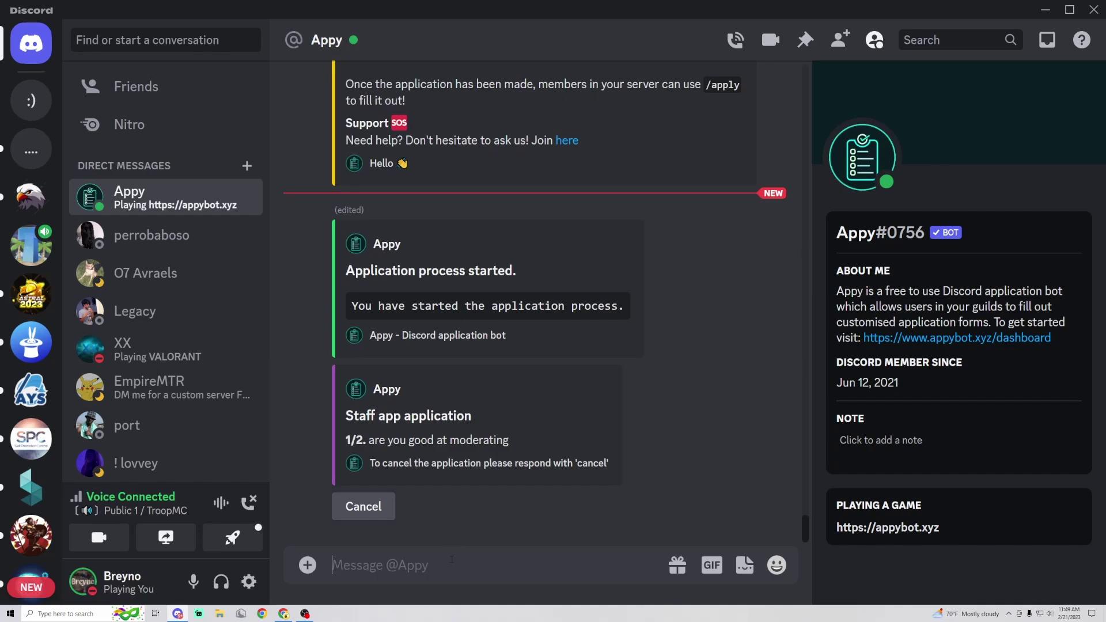
type("yes")
key("Return")
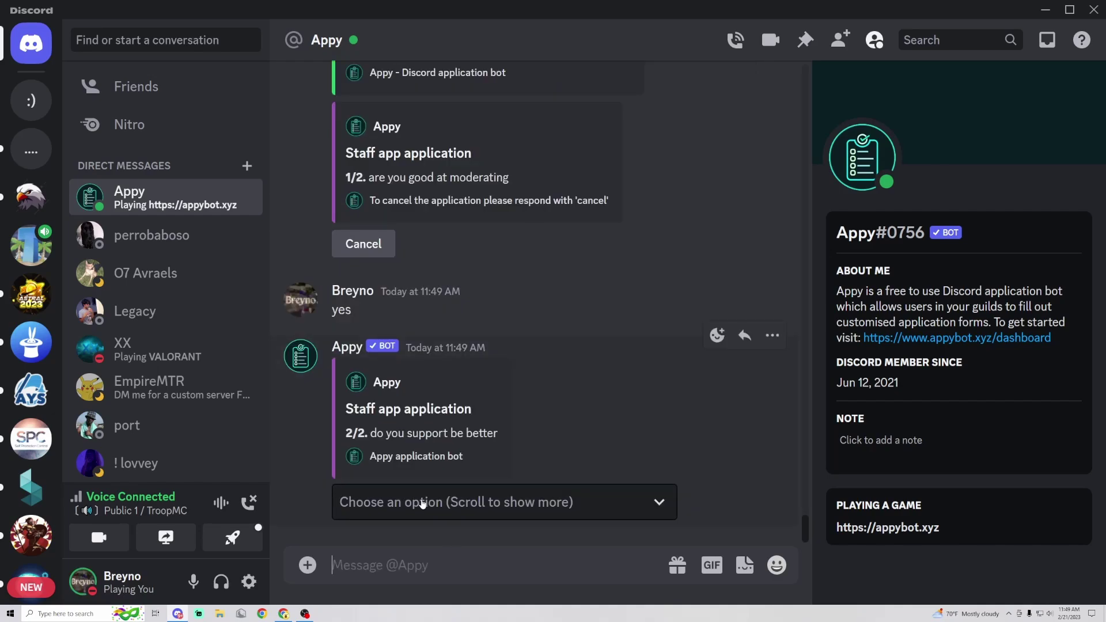
left_click(418, 501)
left_click(417, 537)
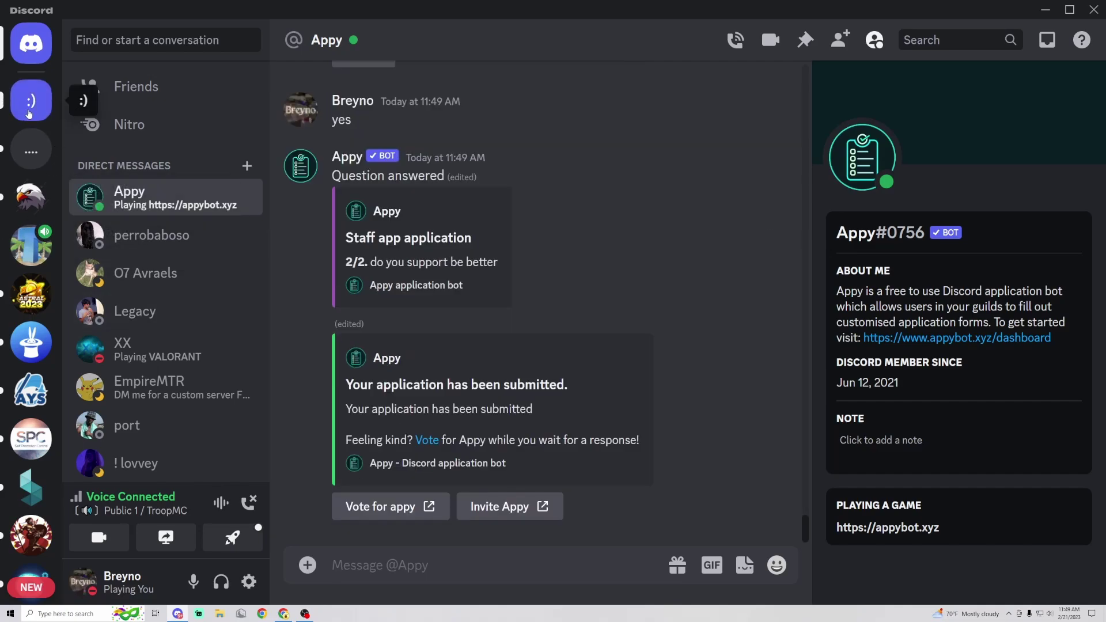
left_click(31, 103)
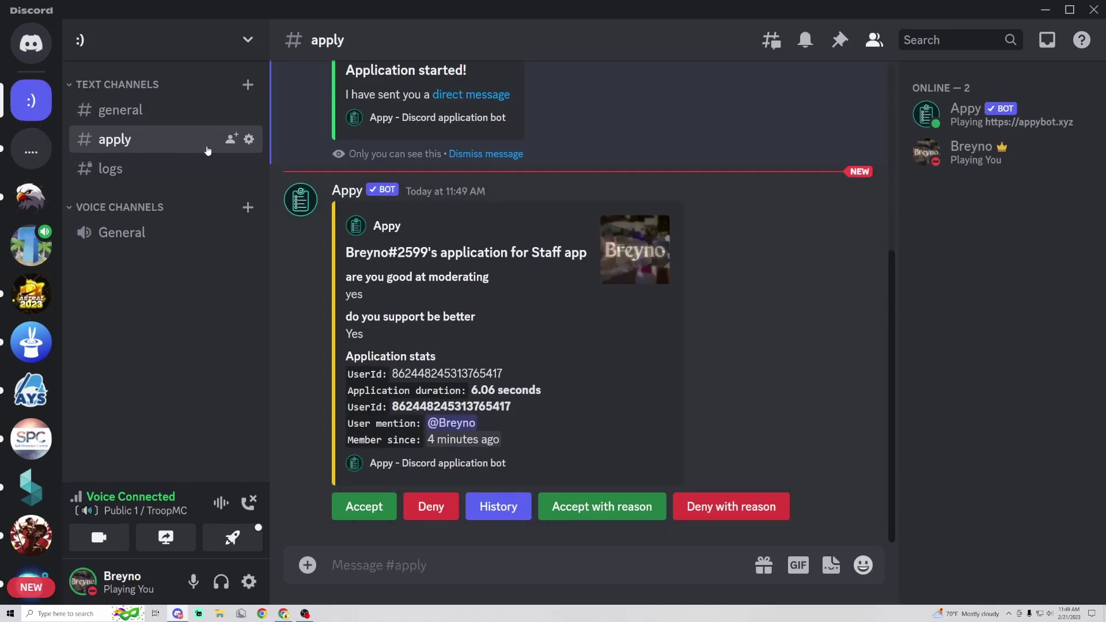
scroll(458, 348, "up", 1)
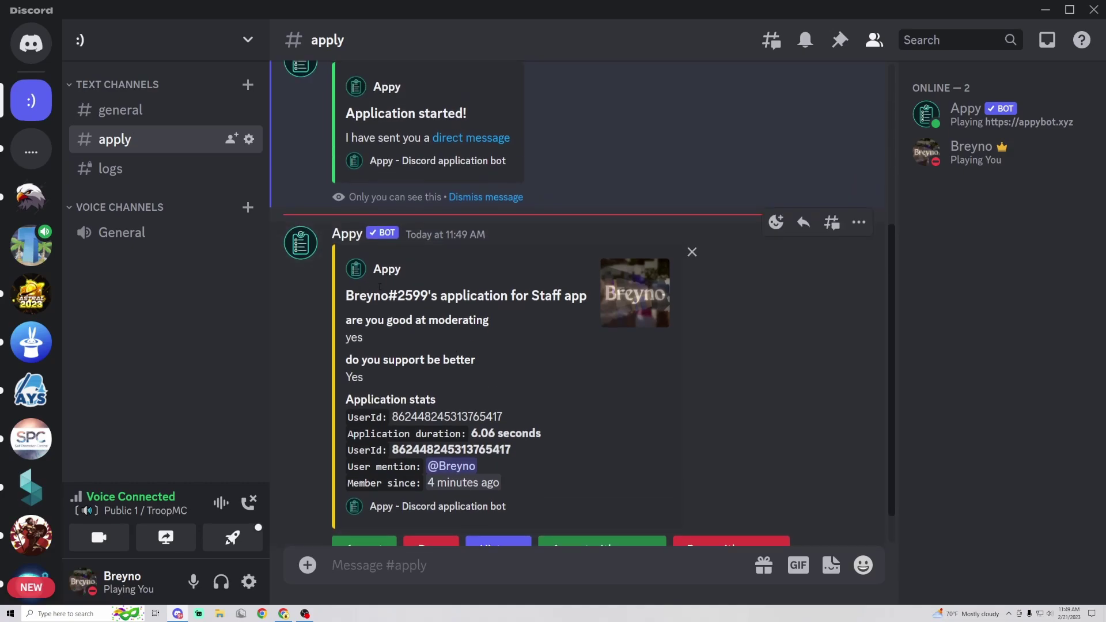
left_click_drag(345, 296, 628, 302)
scroll(771, 367, "down", 1)
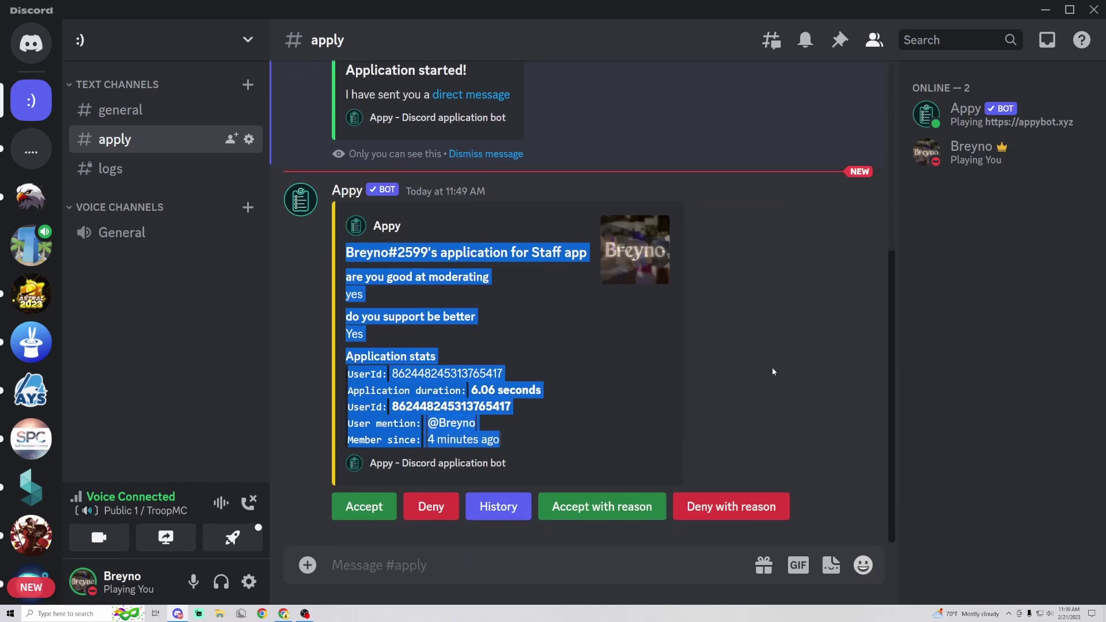
left_click(837, 522)
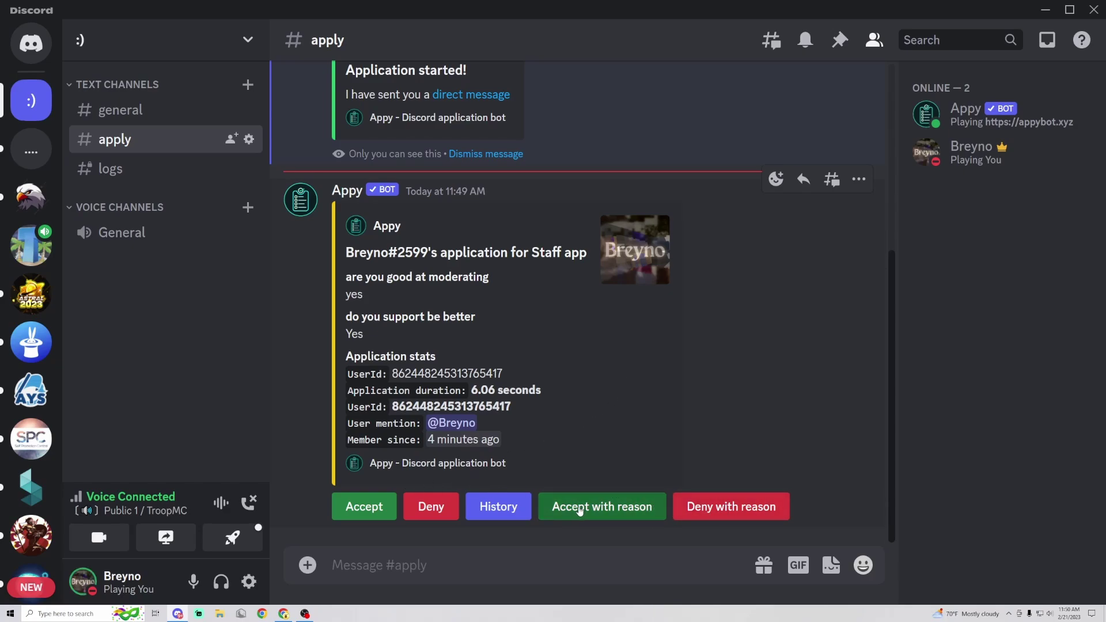
left_click(345, 516)
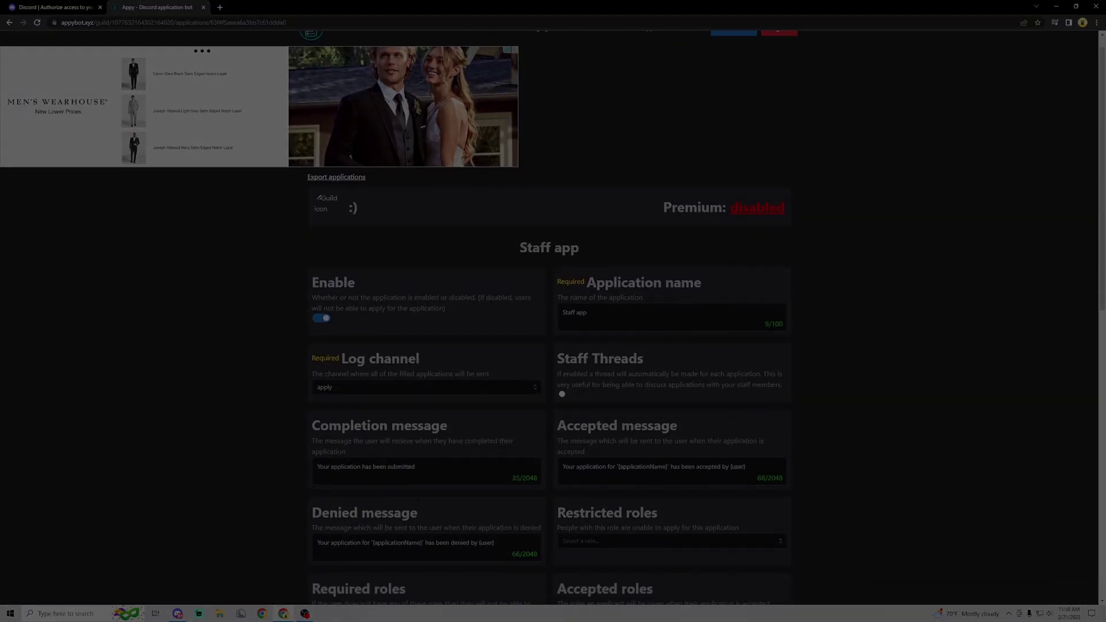
scroll(487, 452, "down", 1)
scroll(488, 443, "up", 2)
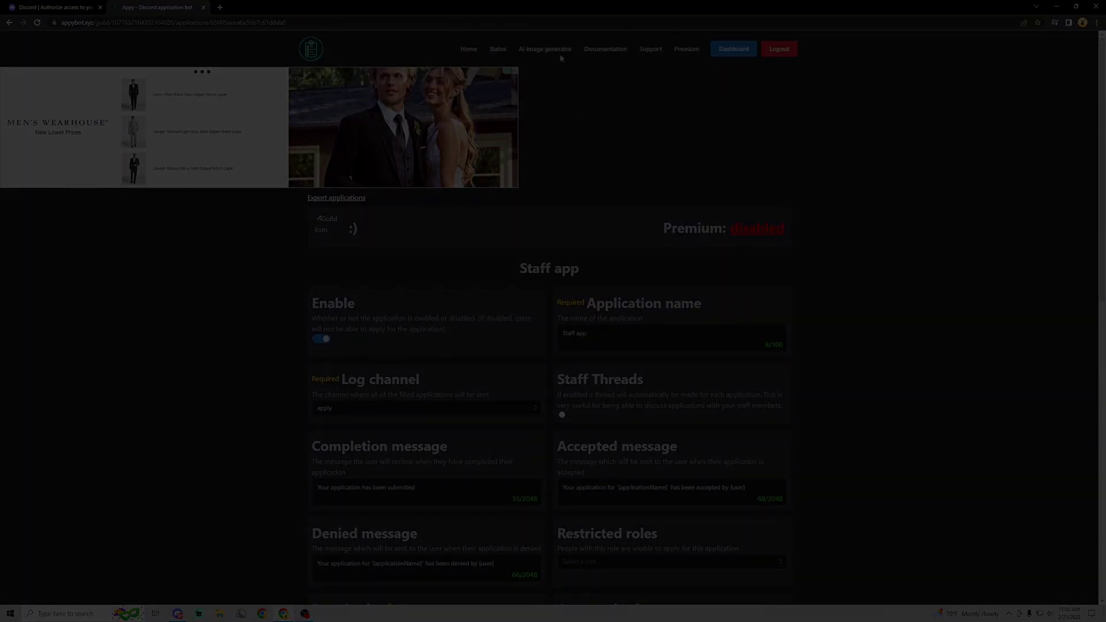